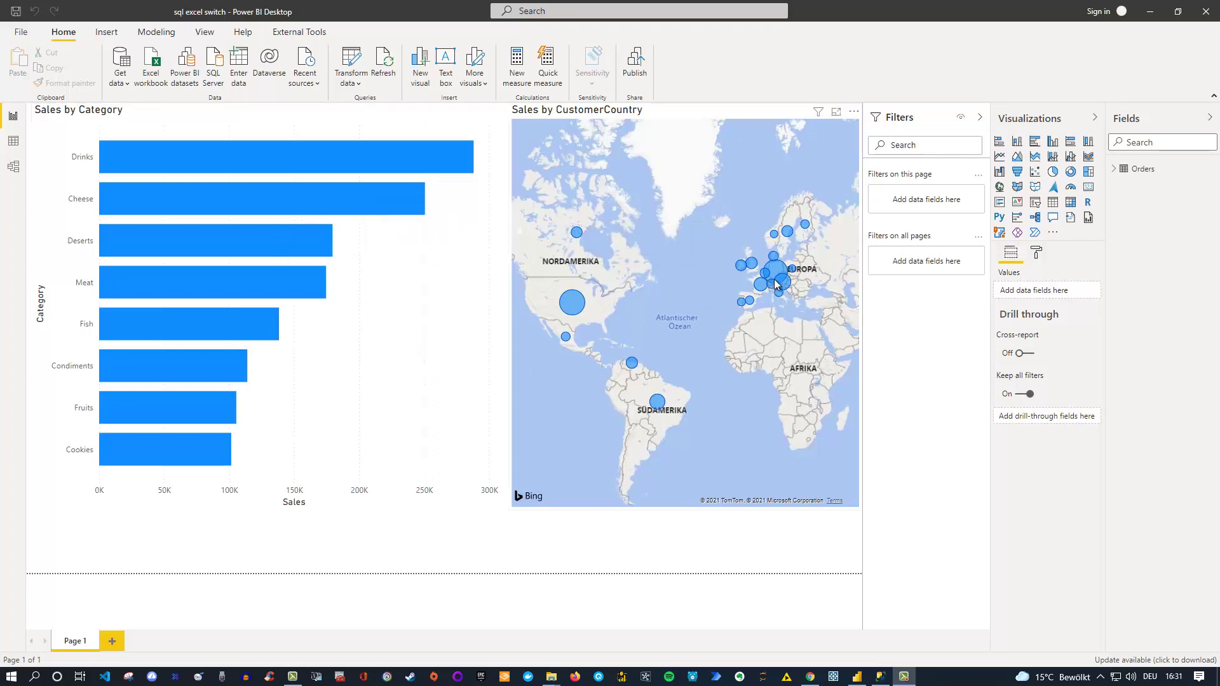
# Set the chooseSource parameter to SQL and apply the pending query changes to the report.
pyautogui.moveTo(776, 284)
pyautogui.click(356, 86)
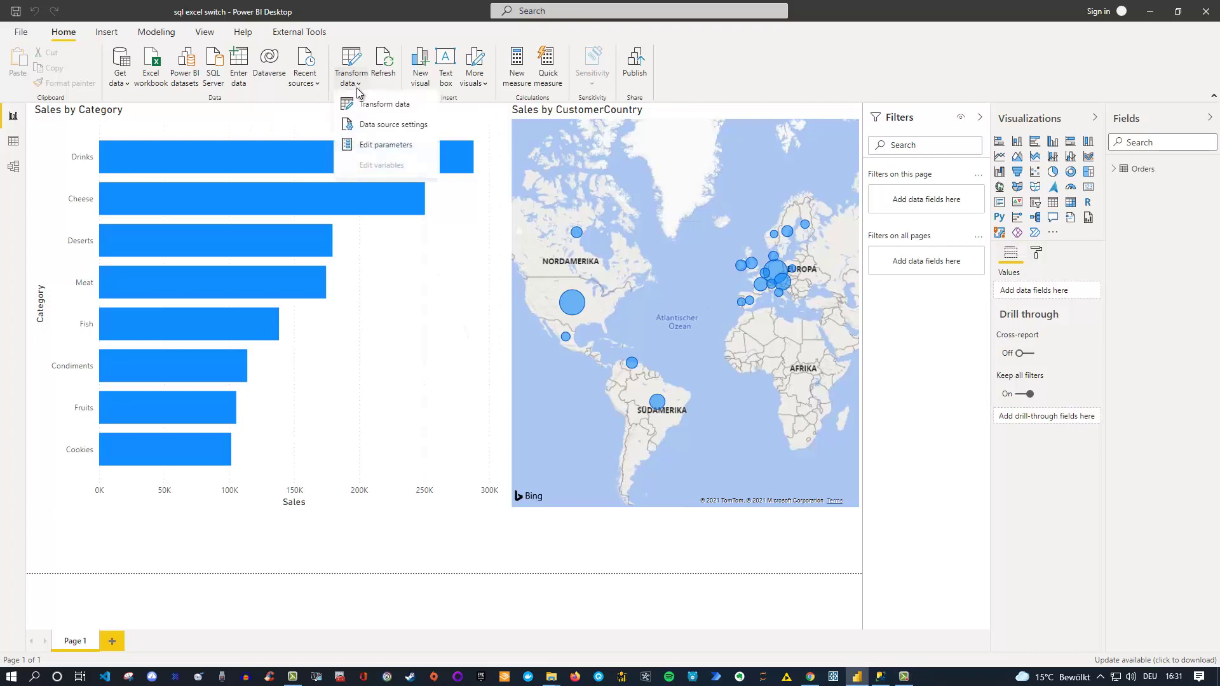
pyautogui.click(378, 148)
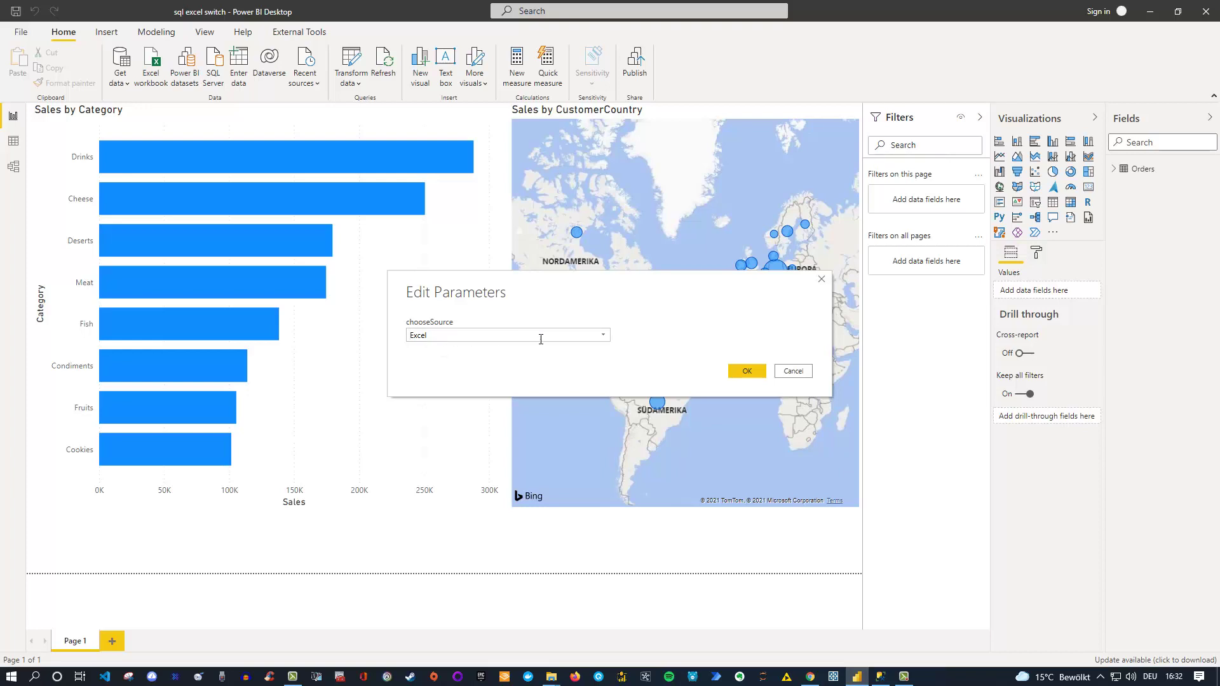
pyautogui.click(603, 341)
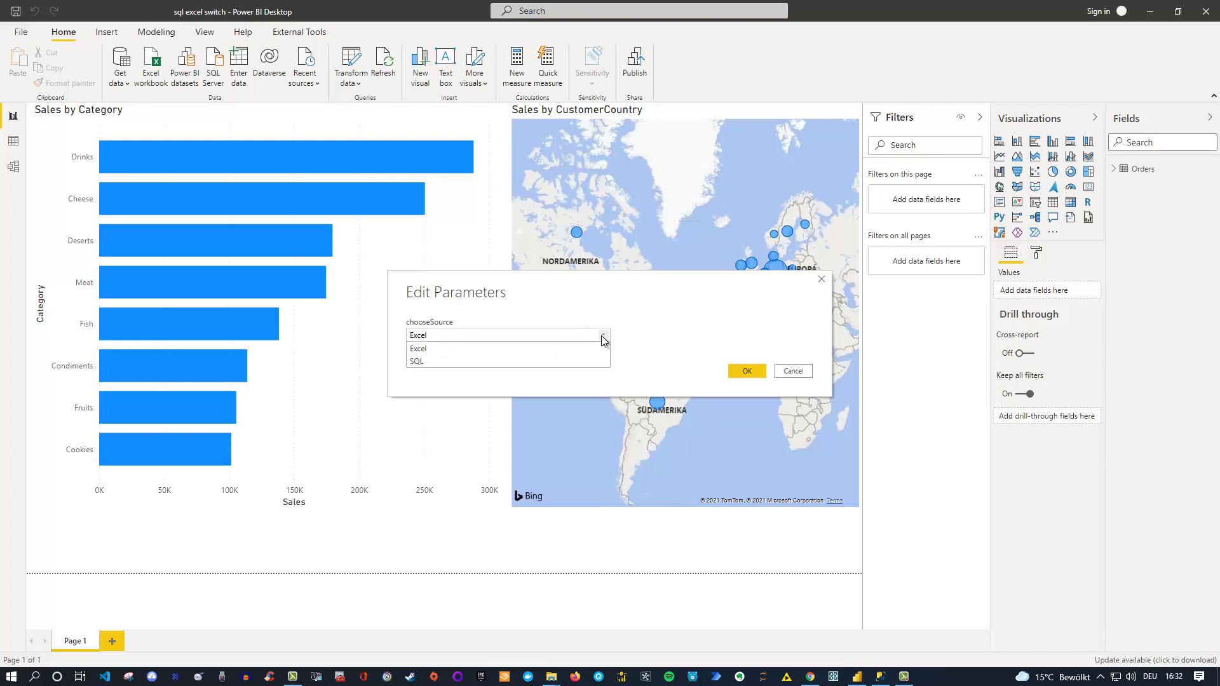
pyautogui.click(451, 361)
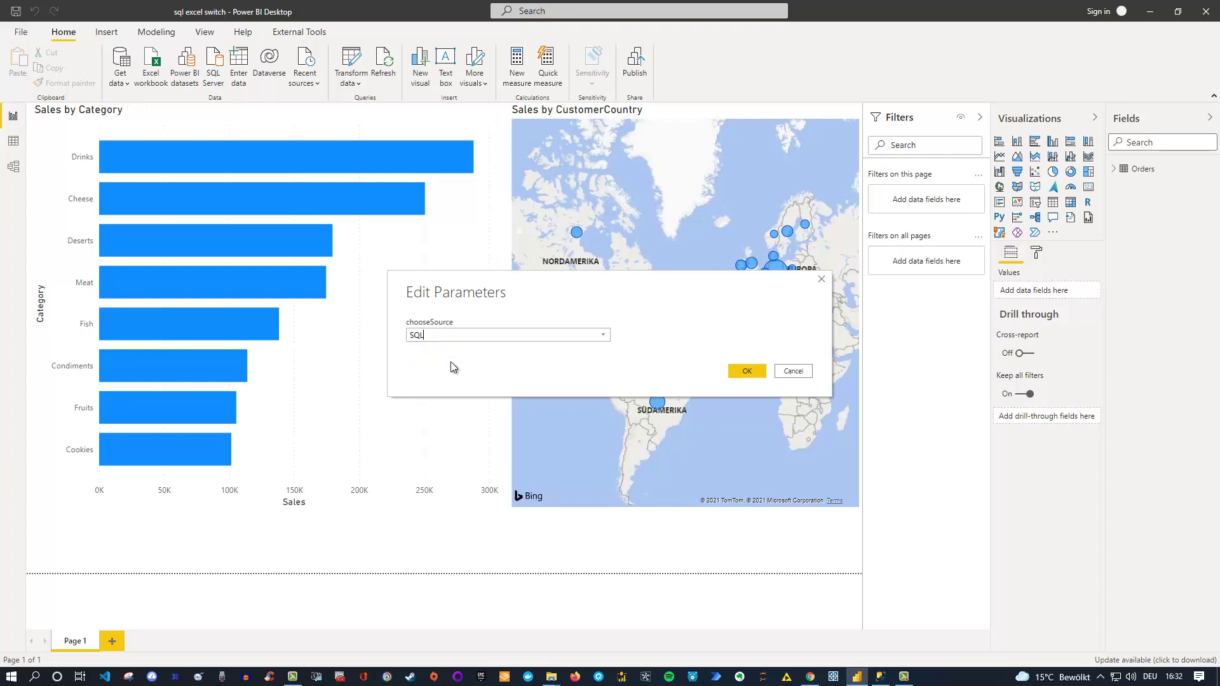
pyautogui.click(748, 371)
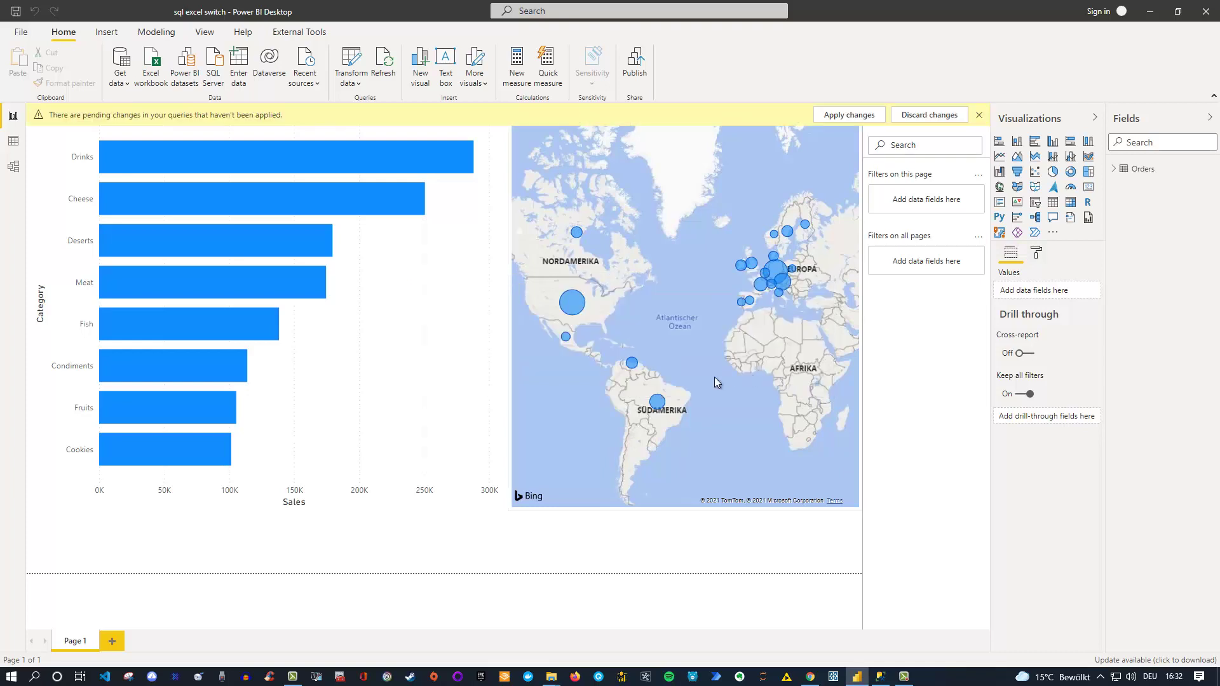
pyautogui.click(856, 116)
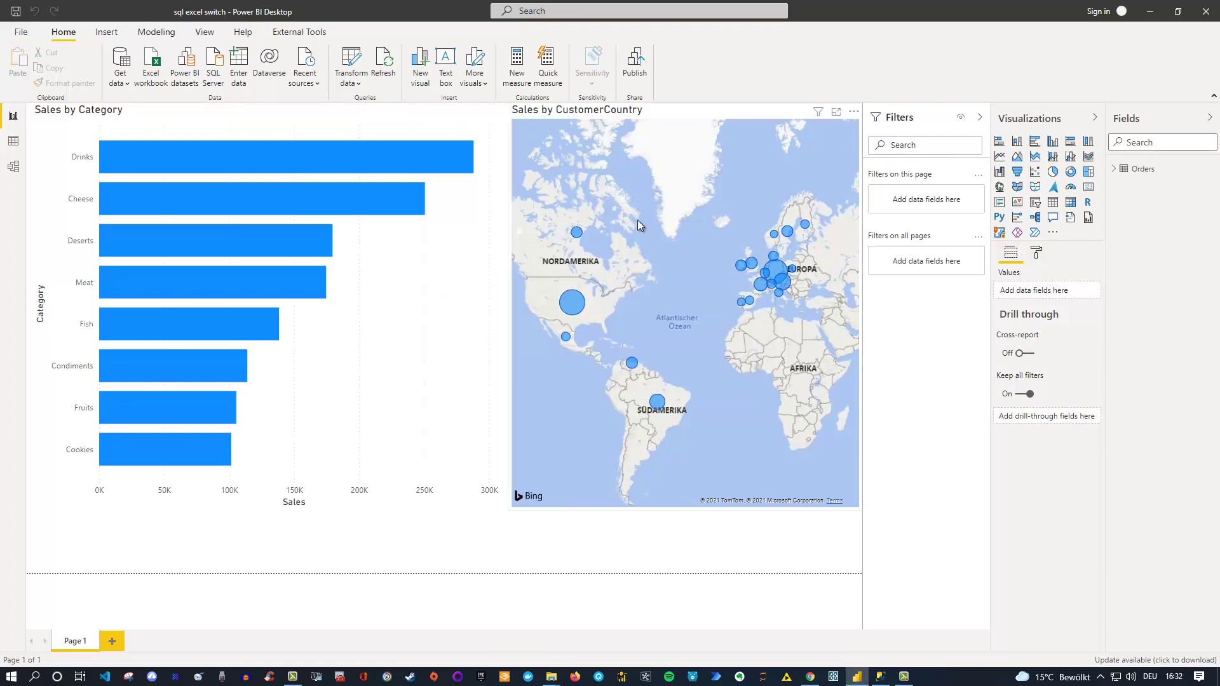
# Open the Power Query Editor for the report and display the chooseSource parameter.
pyautogui.moveTo(582, 237)
pyautogui.click(358, 85)
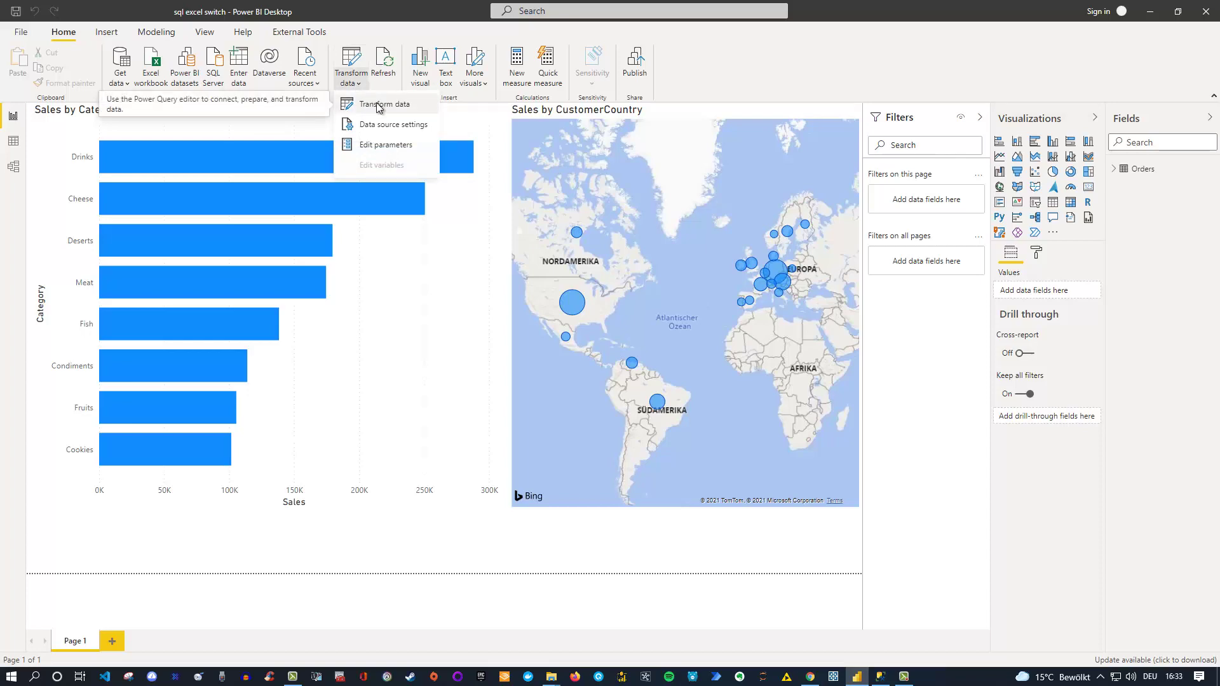
pyautogui.click(379, 106)
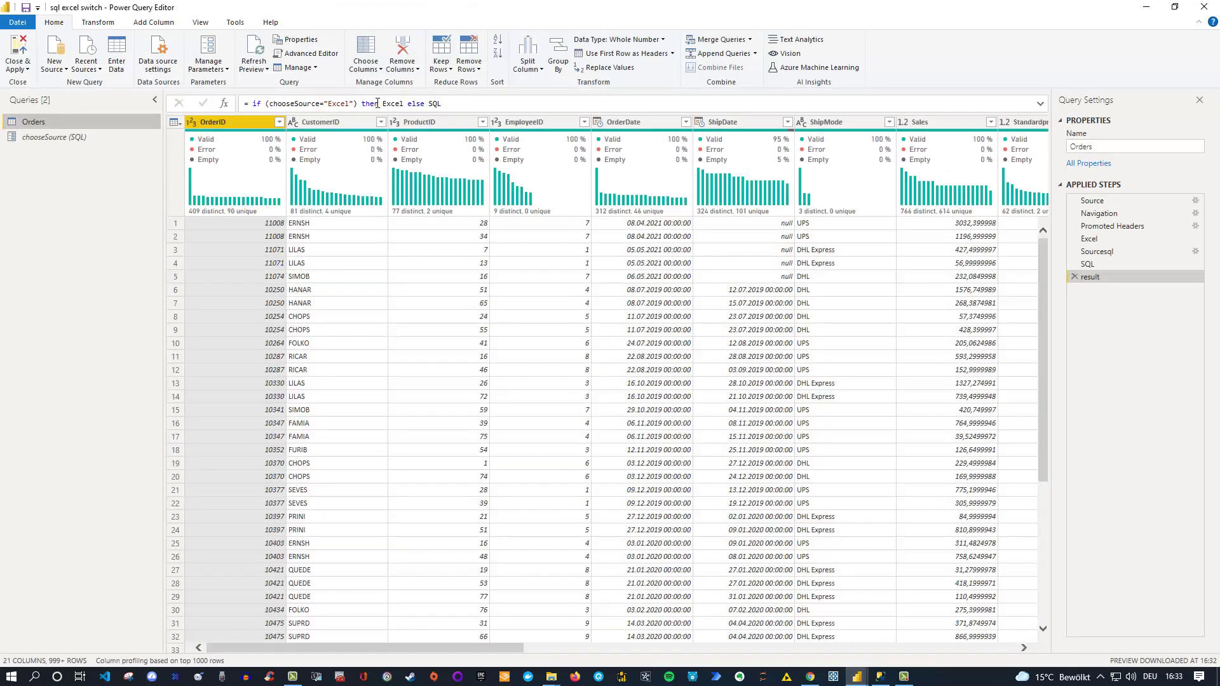
pyautogui.click(44, 140)
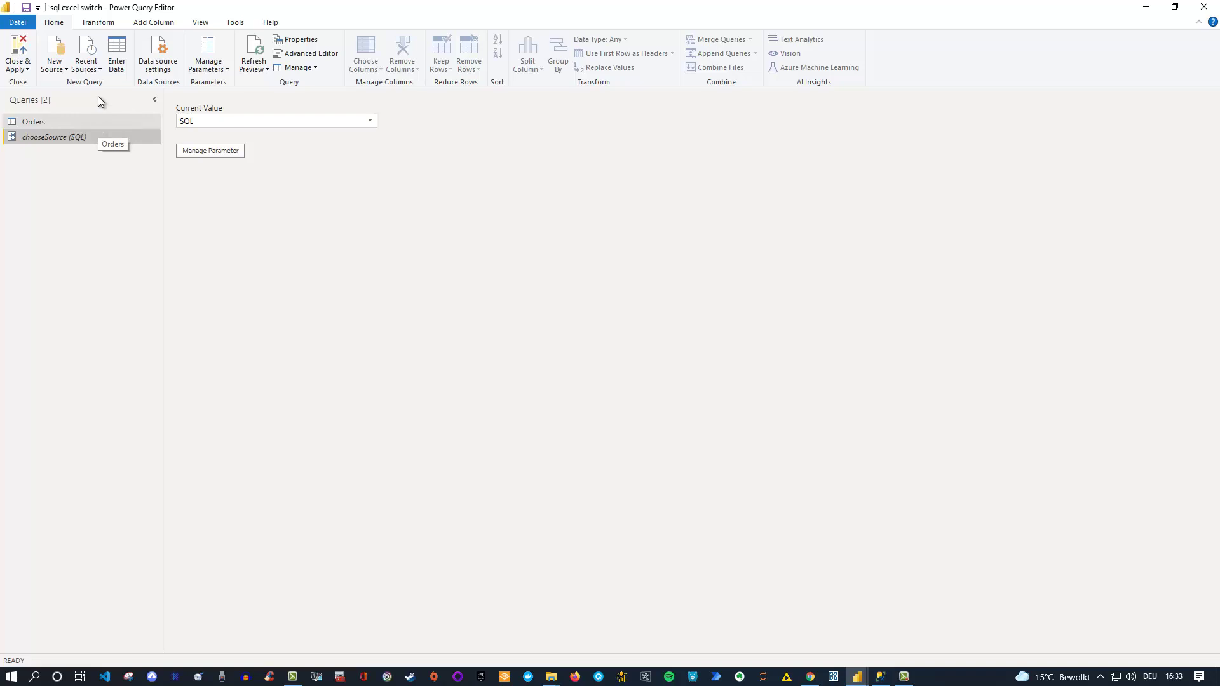
pyautogui.click(227, 70)
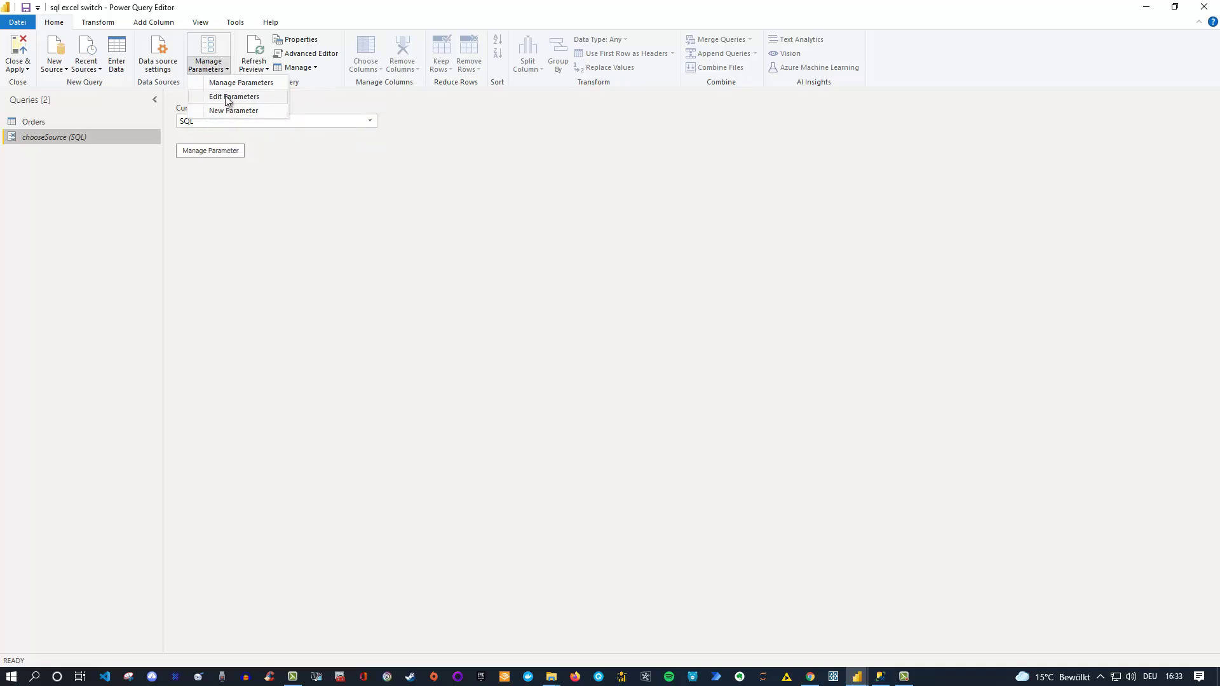
pyautogui.click(225, 96)
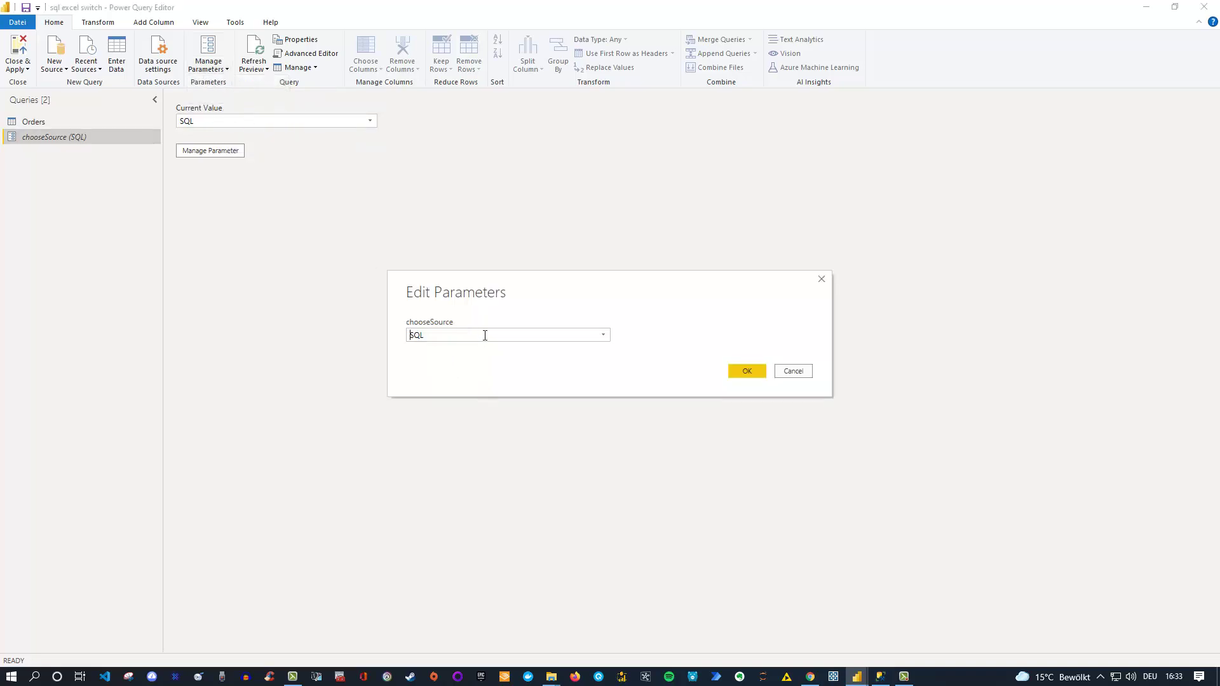
pyautogui.click(825, 279)
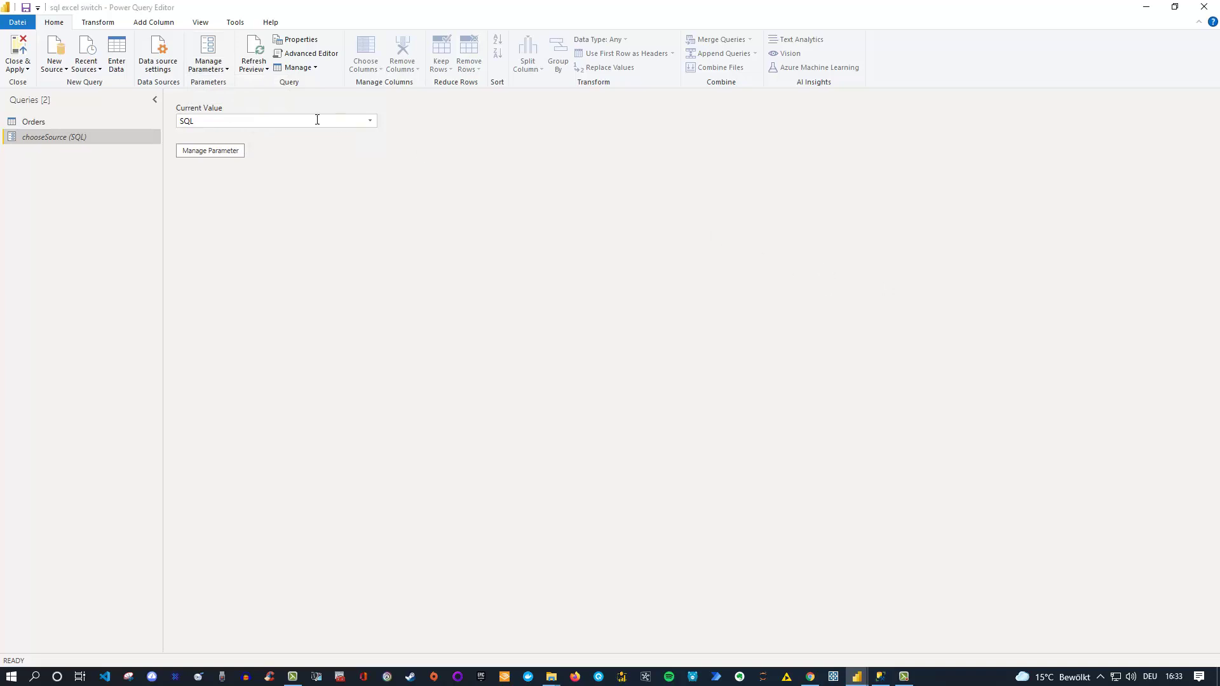
# Start a new parameter, review chooseSource's type, suggested values, default and current value for reference, and discard the new parameter.
pyautogui.click(222, 72)
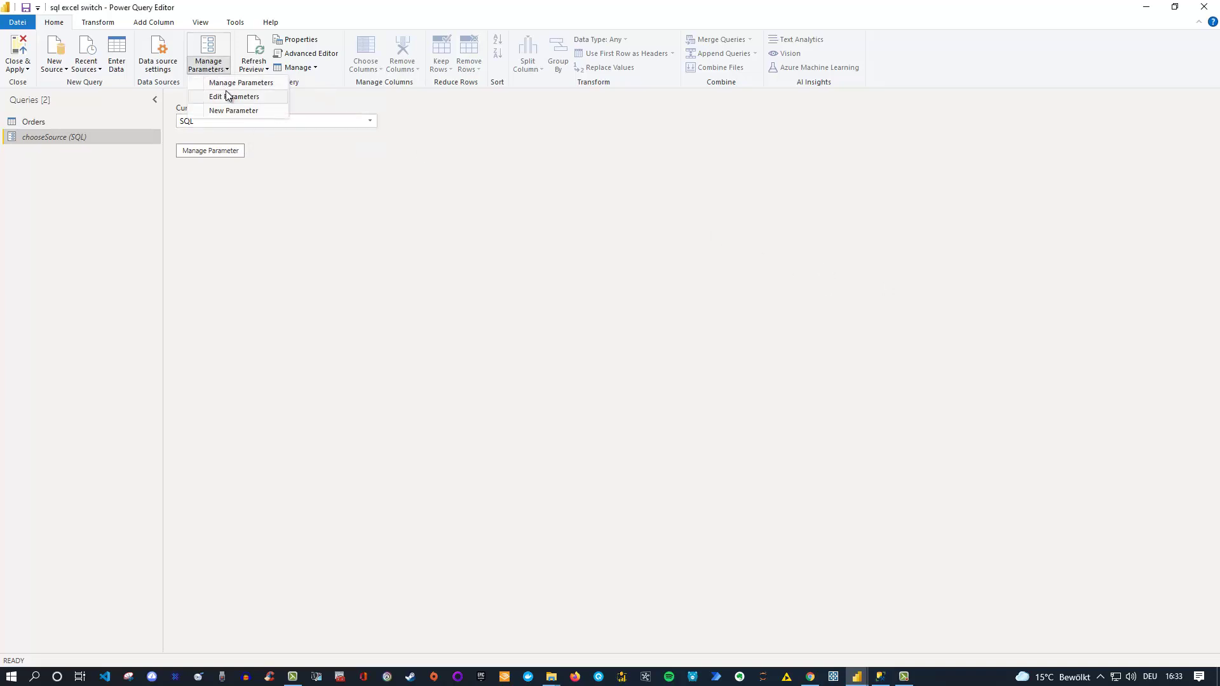
pyautogui.click(239, 110)
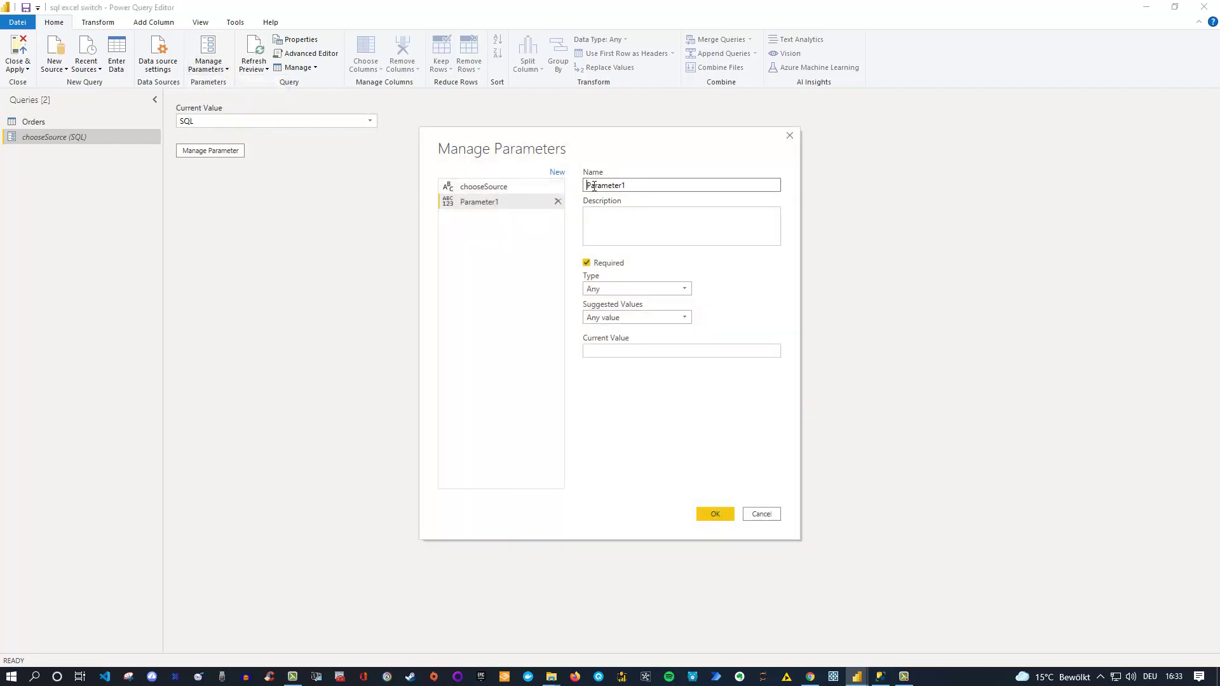
pyautogui.click(483, 188)
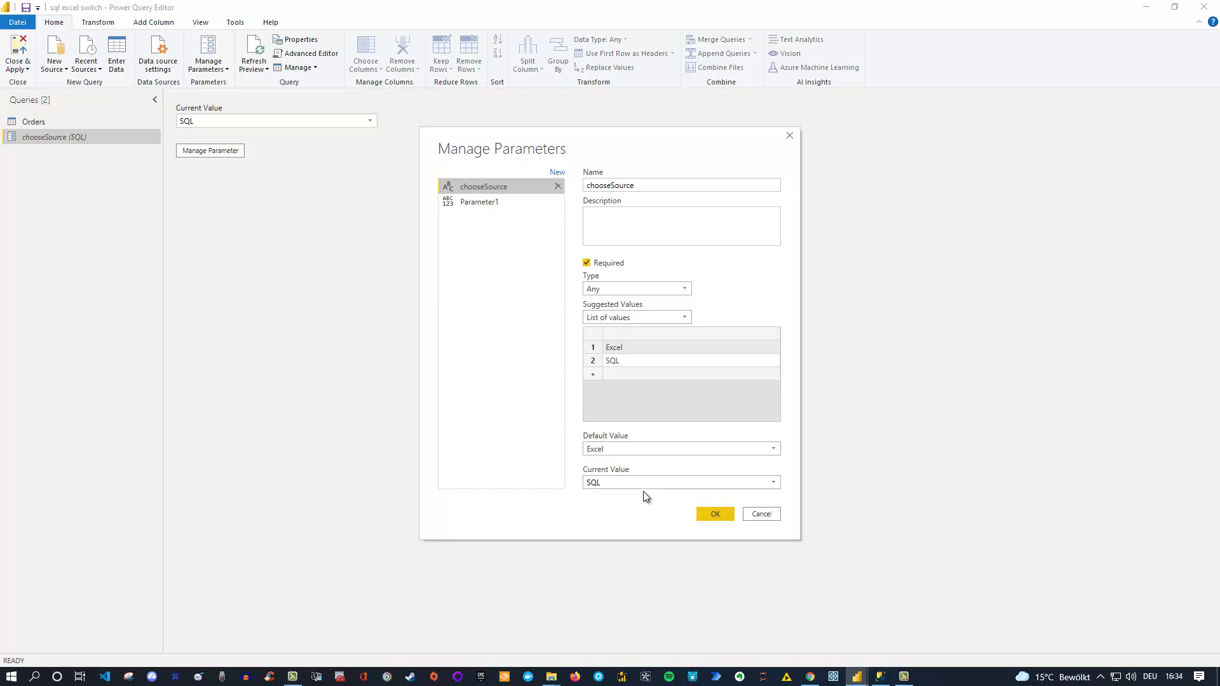
pyautogui.click(763, 517)
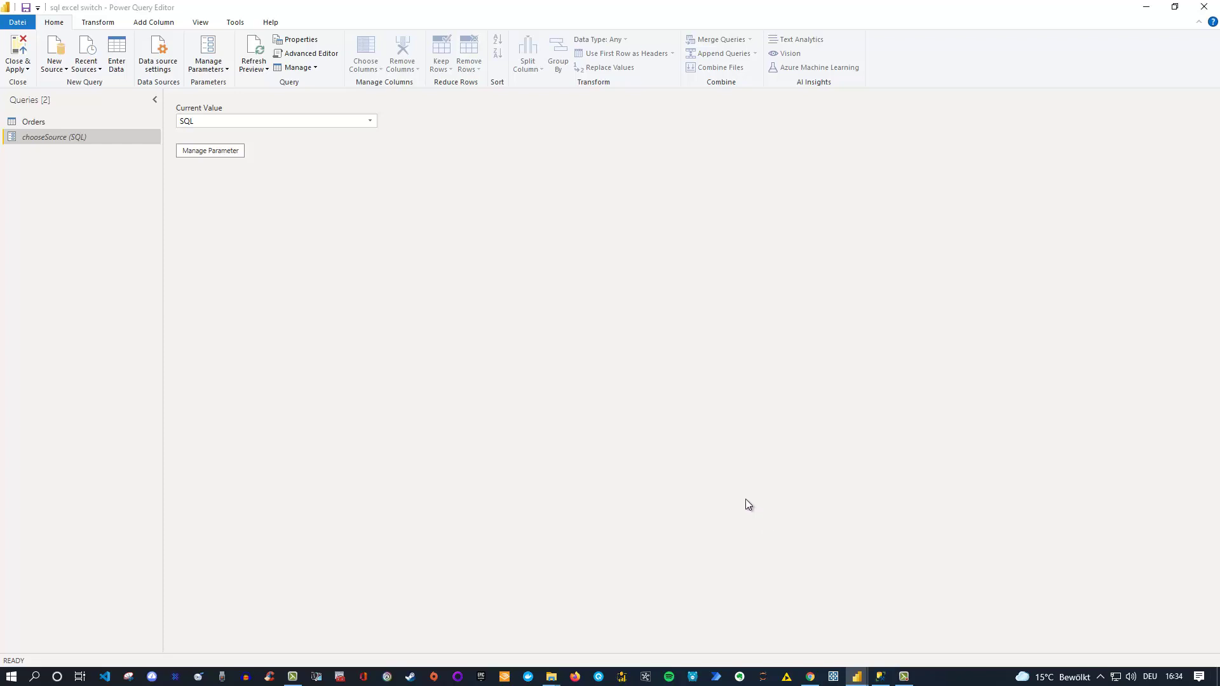
# Open the Orders query in an enlarged Advanced Editor and examine the code block that loads and transforms the Excel source.
pyautogui.click(57, 126)
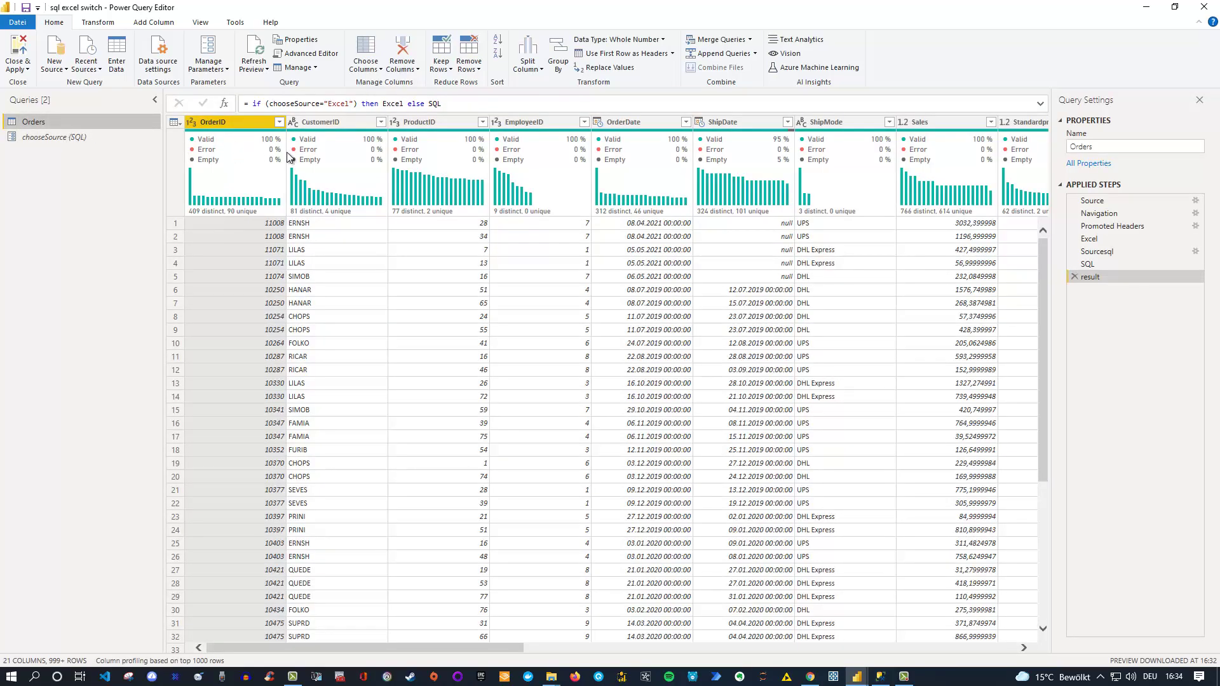
pyautogui.moveTo(288, 156)
pyautogui.click(291, 56)
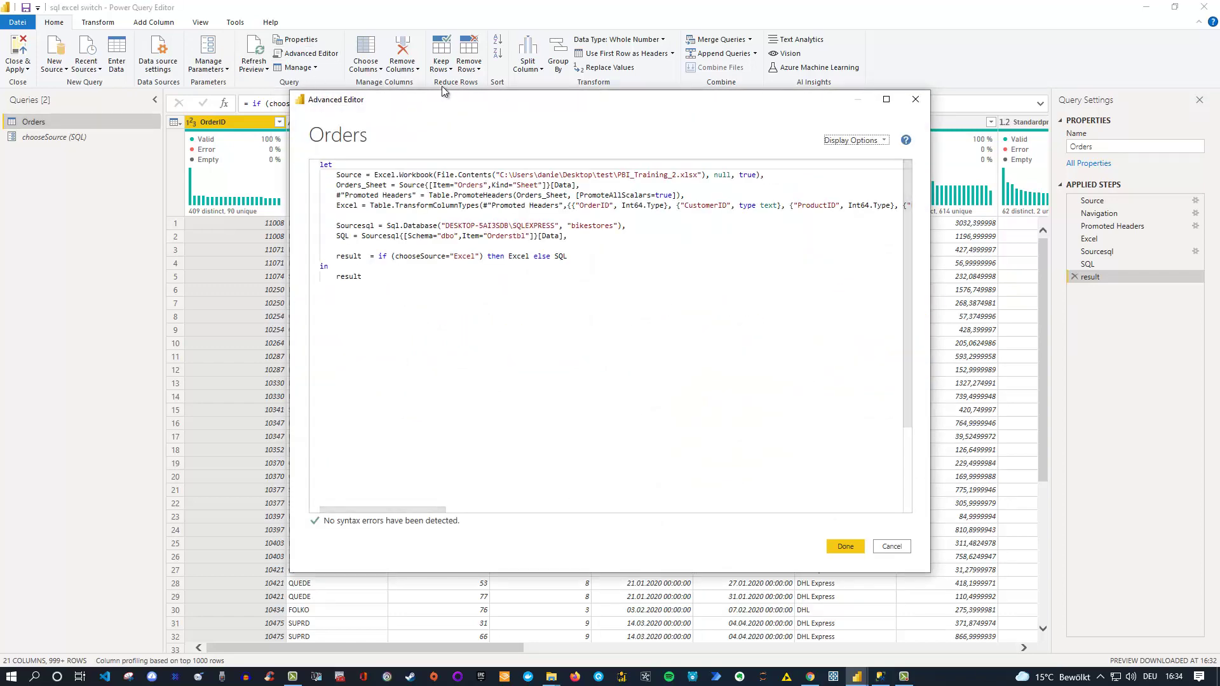
pyautogui.moveTo(471, 107); pyautogui.dragTo(362, 88)
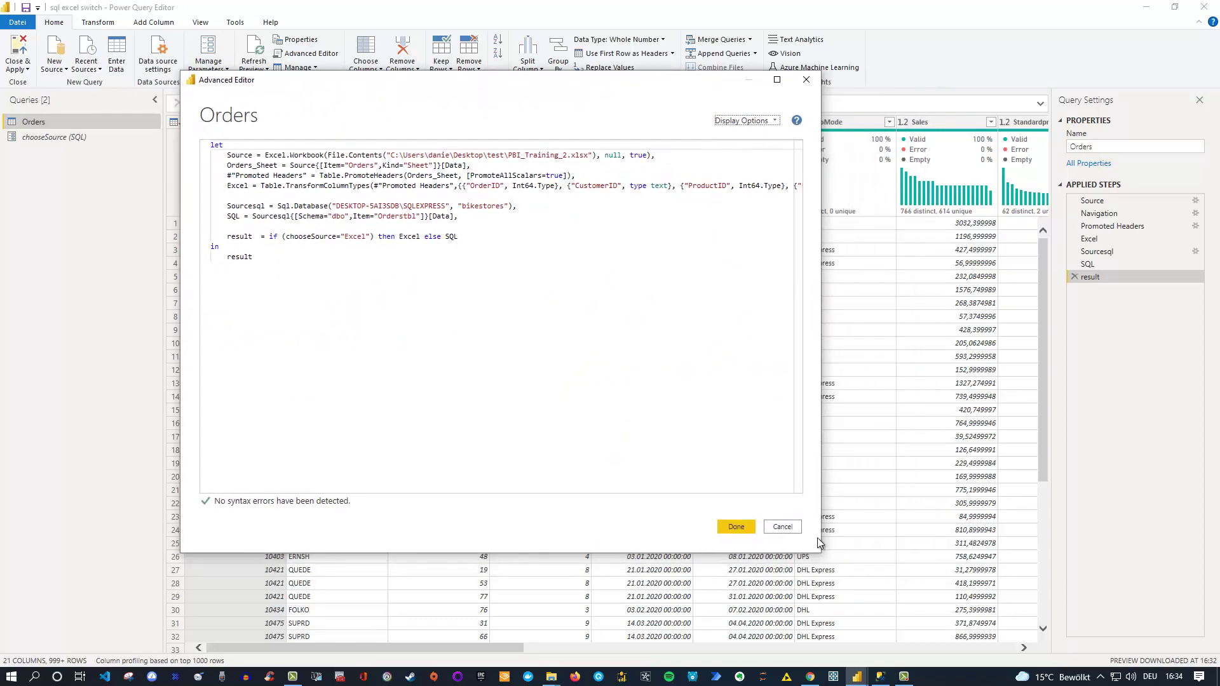
pyautogui.moveTo(818, 553); pyautogui.dragTo(945, 597)
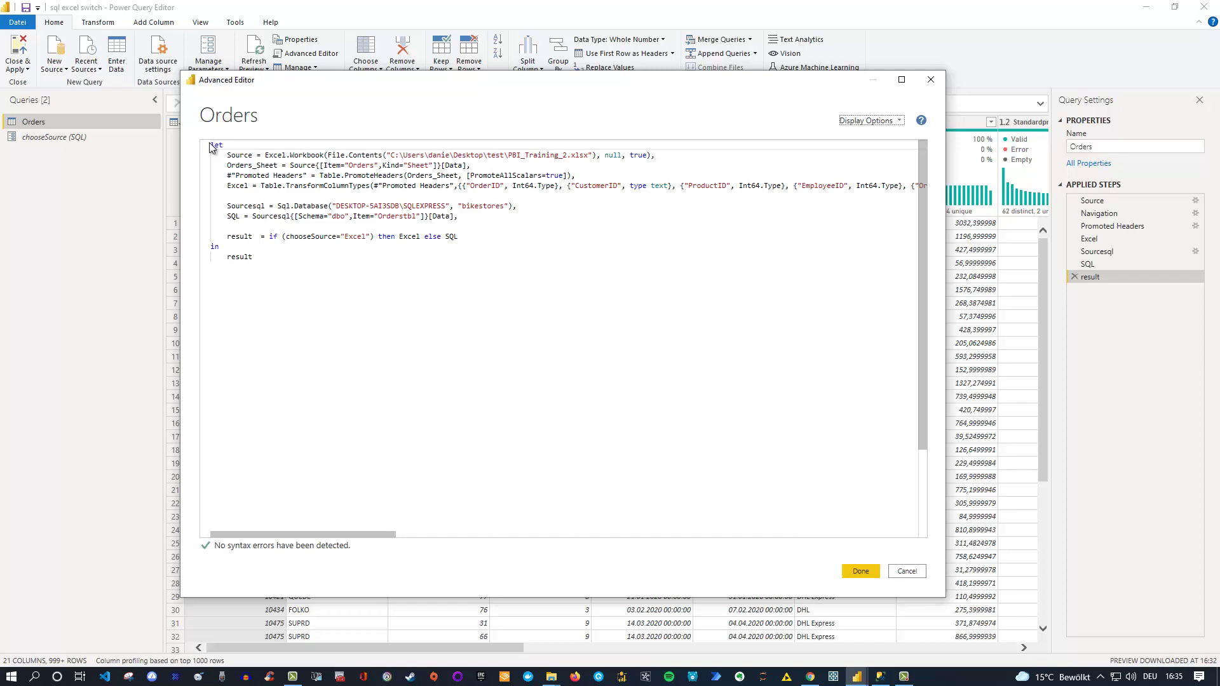
pyautogui.moveTo(211, 145); pyautogui.dragTo(831, 192)
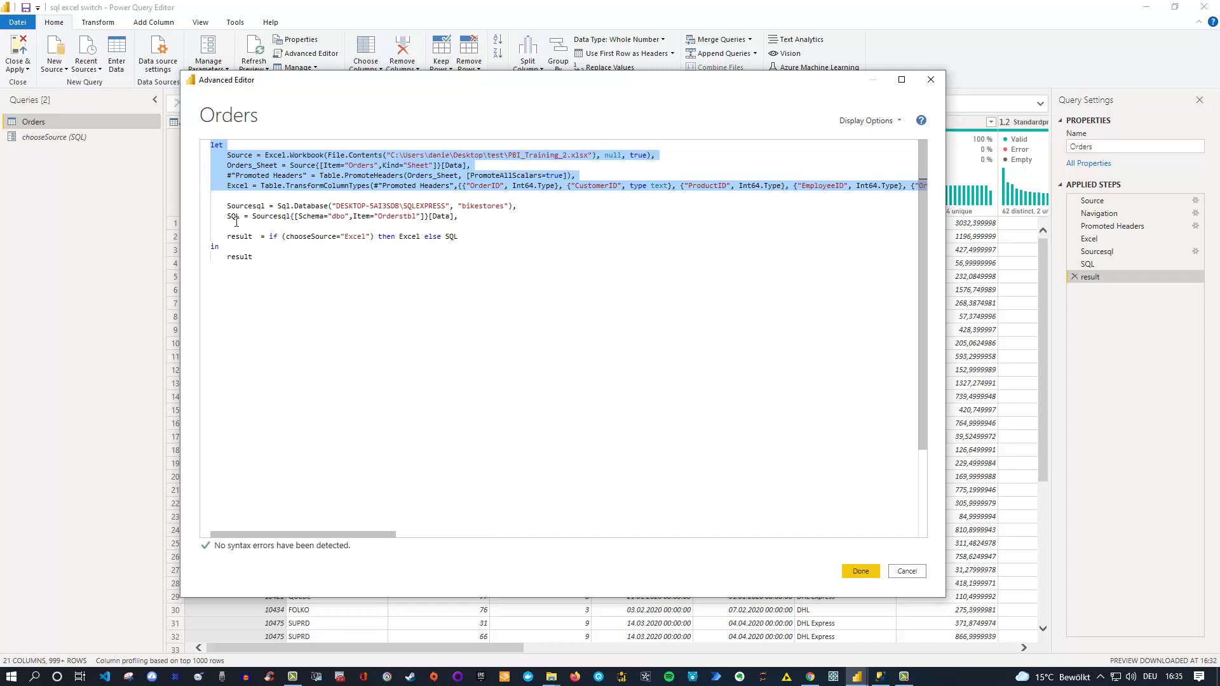
pyautogui.click(229, 186)
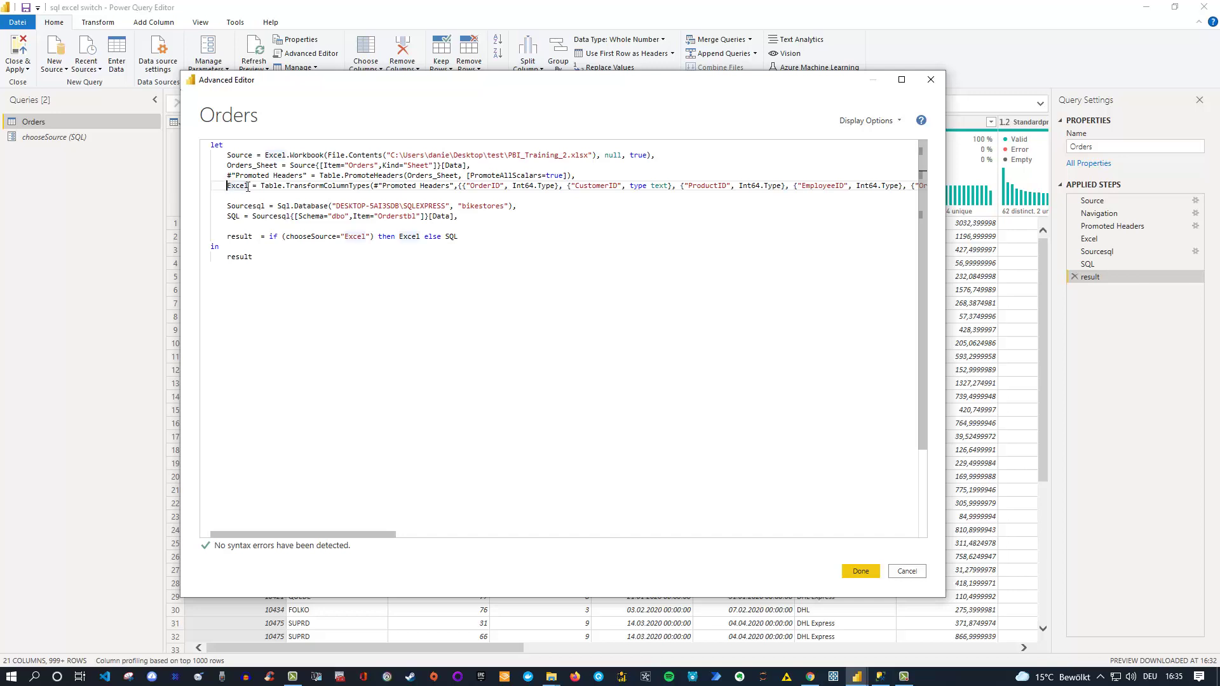
pyautogui.doubleClick(248, 186)
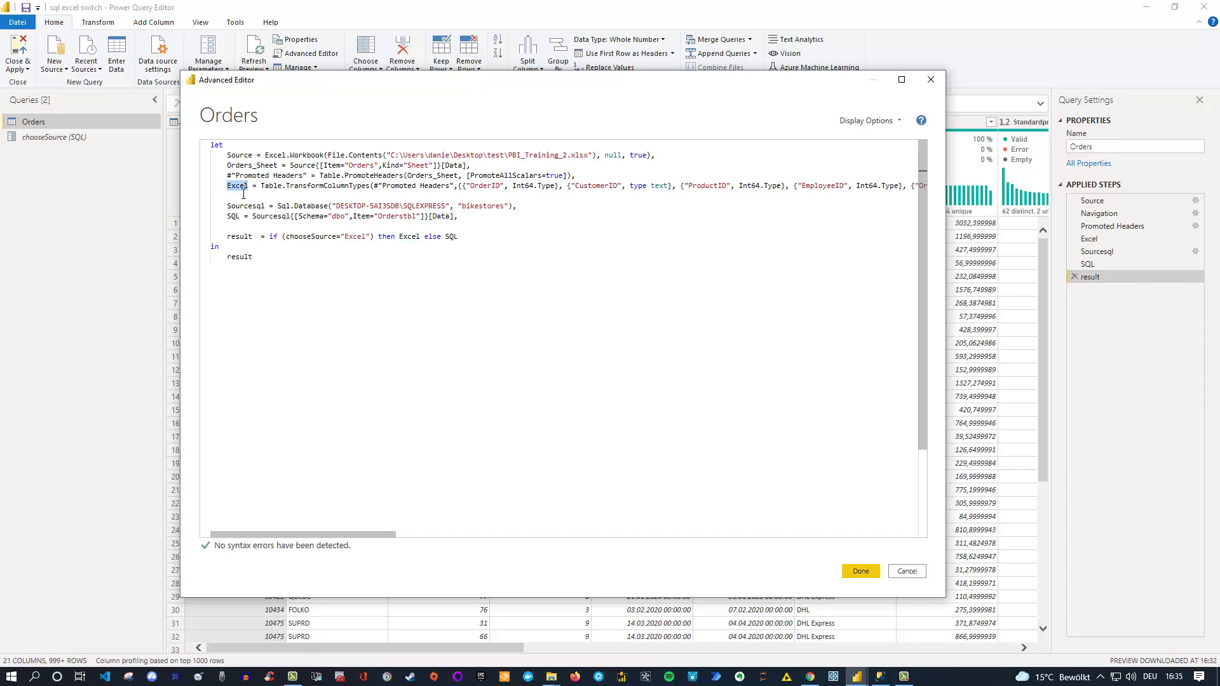
pyautogui.moveTo(249, 259)
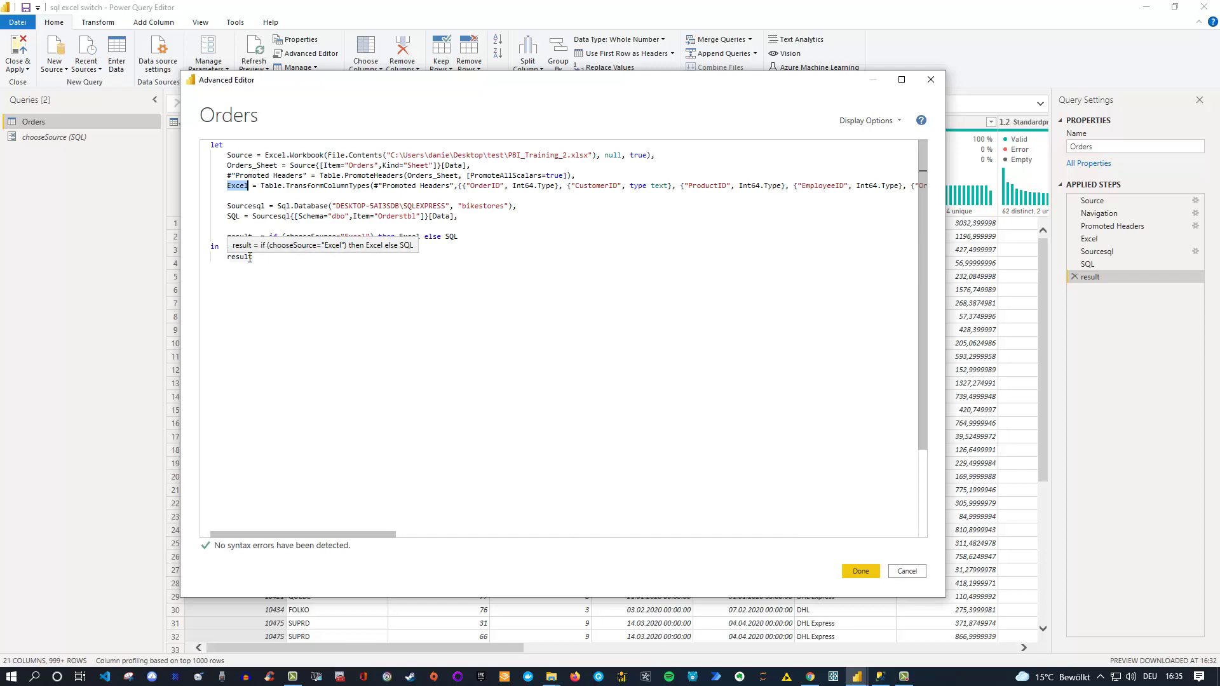
pyautogui.click(338, 282)
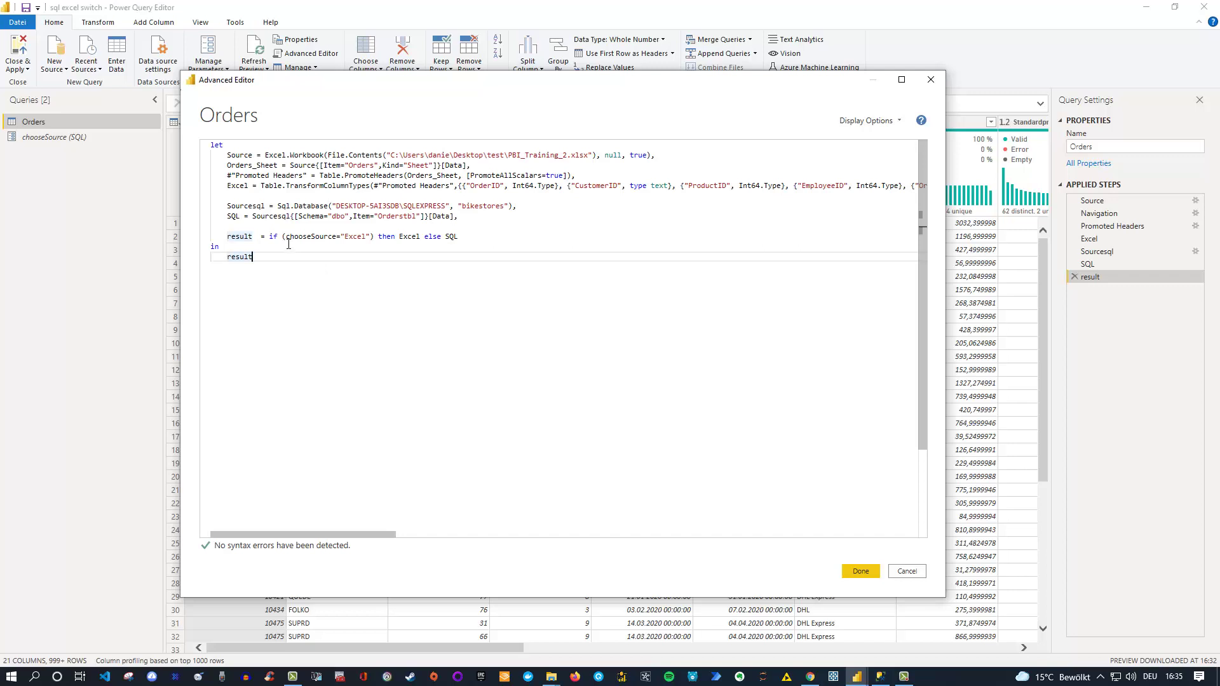
# Examine the SQL source line, the conditional result step that chooses between Excel and SQL, and the query's output expression.
pyautogui.moveTo(227, 204); pyautogui.dragTo(514, 204)
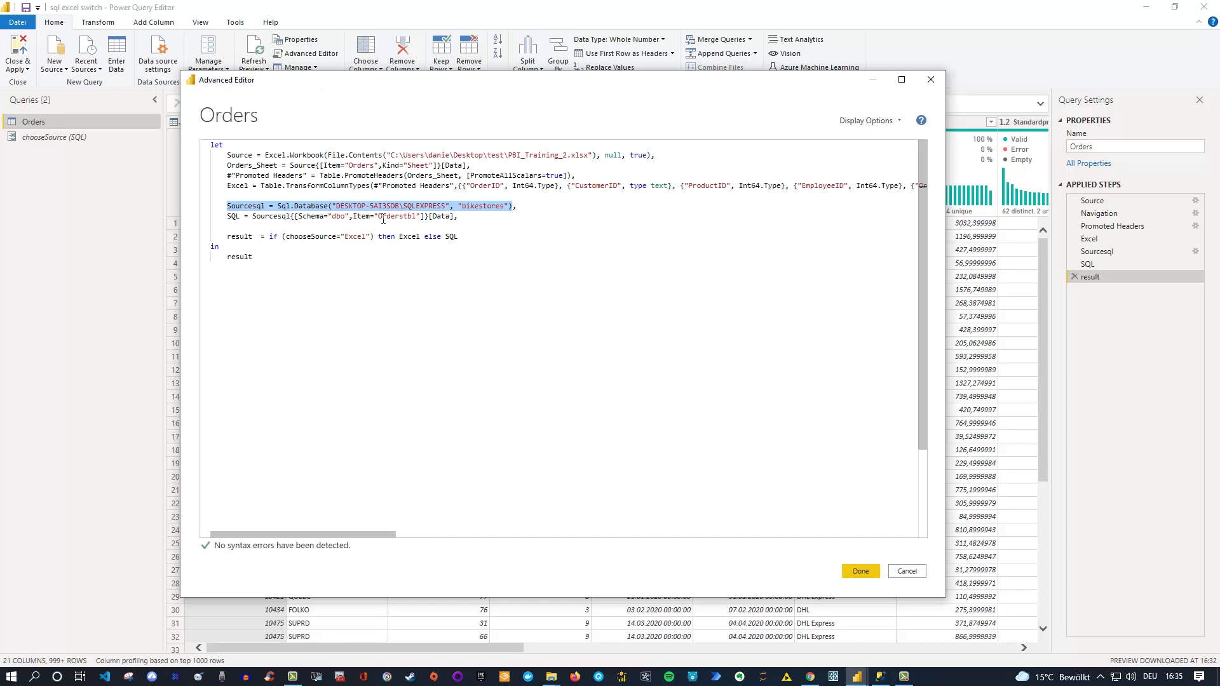
pyautogui.click(227, 236)
pyautogui.moveTo(227, 237); pyautogui.dragTo(252, 234)
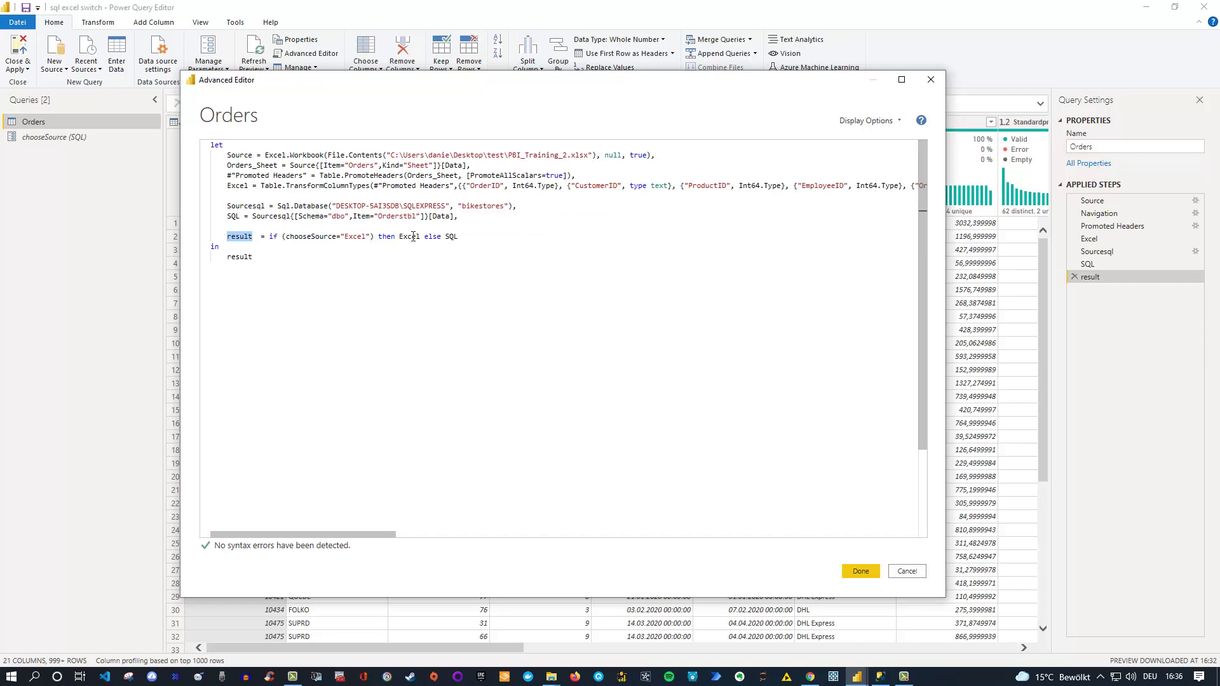
pyautogui.moveTo(399, 237); pyautogui.dragTo(421, 232)
pyautogui.doubleClick(450, 236)
pyautogui.doubleClick(247, 237)
pyautogui.moveTo(228, 257); pyautogui.dragTo(254, 258)
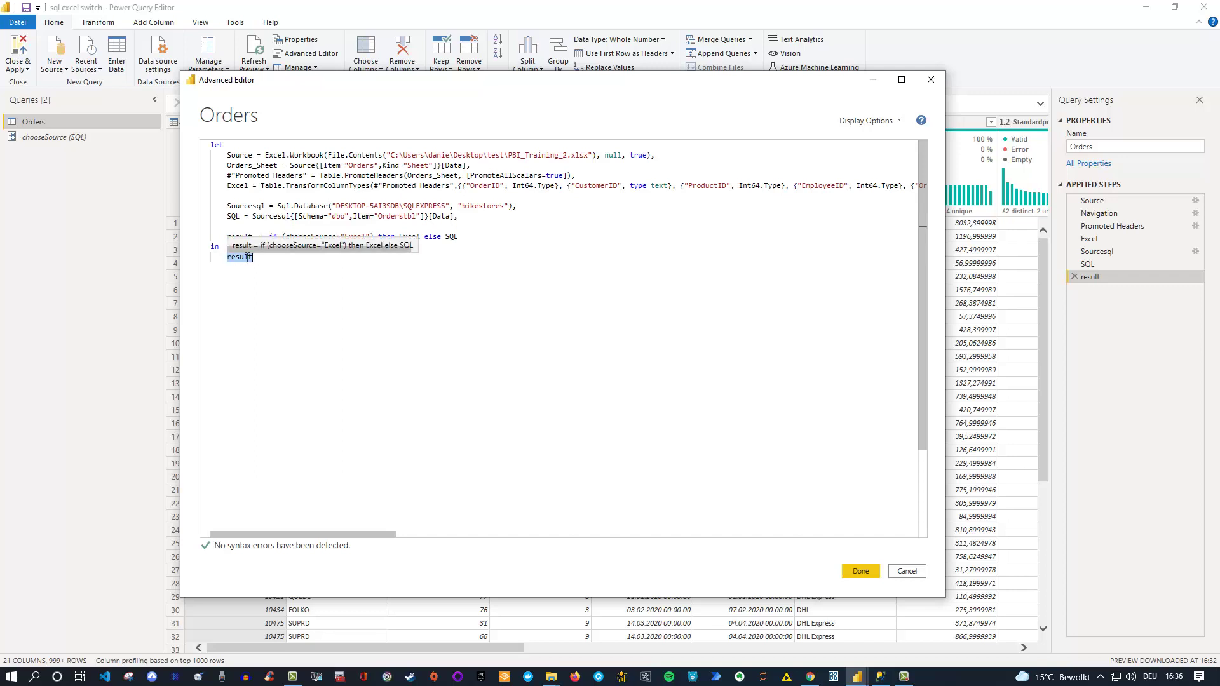
pyautogui.click(294, 261)
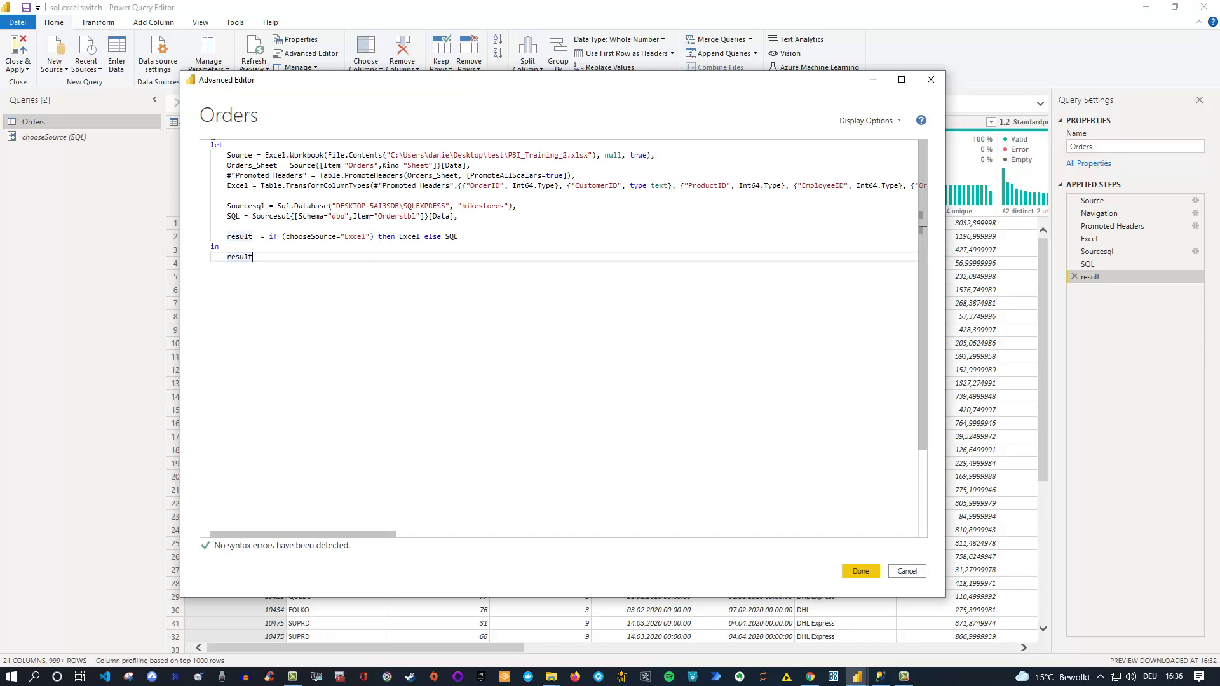
# Compare the Excel and SQL source blocks in the Orders code, and close the Advanced Editor without changes.
pyautogui.moveTo(211, 145); pyautogui.dragTo(584, 193)
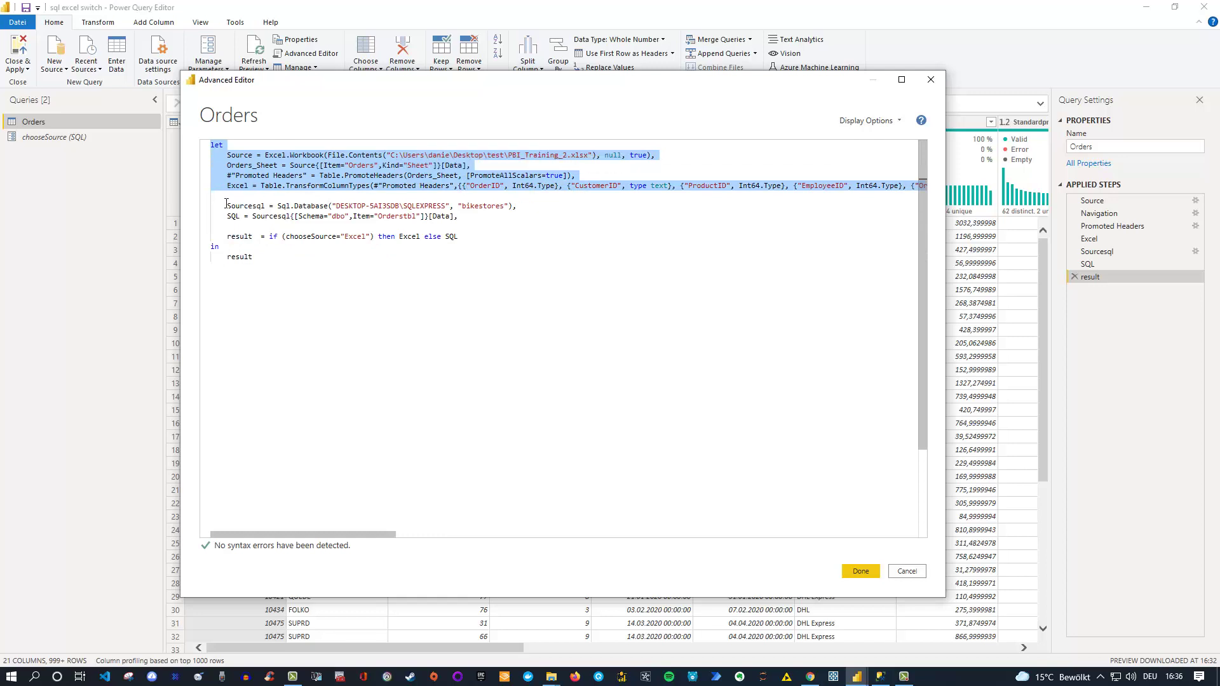
pyautogui.moveTo(227, 205); pyautogui.dragTo(510, 218)
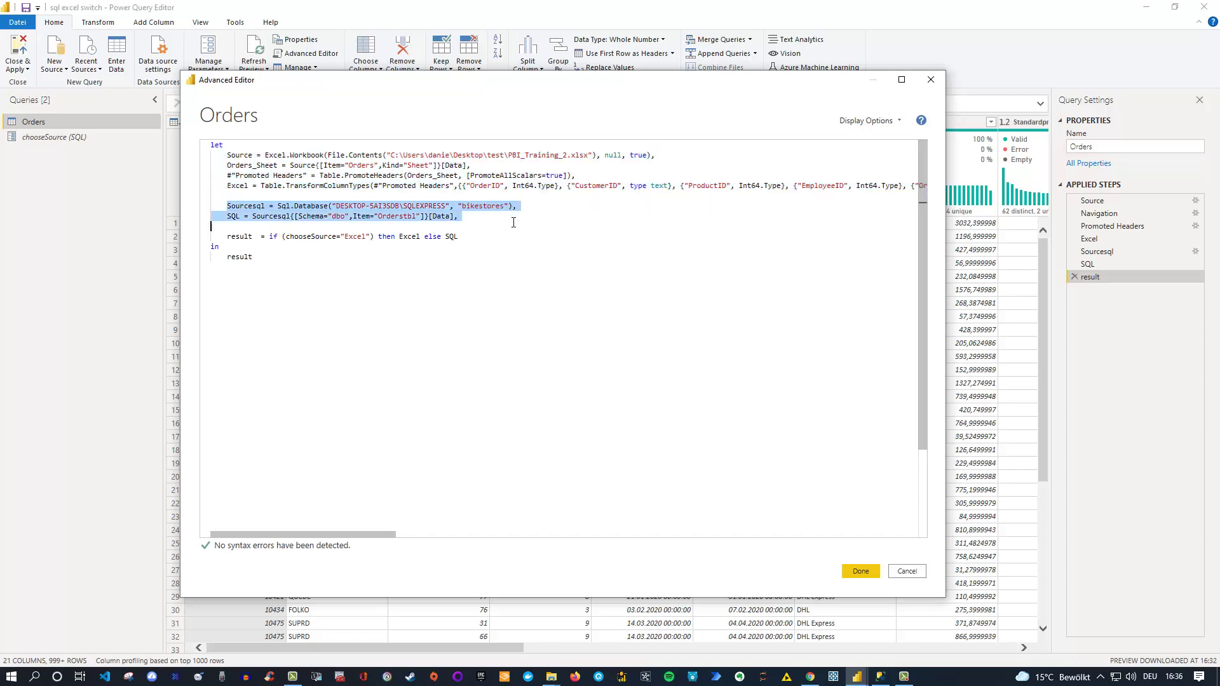
pyautogui.click(478, 206)
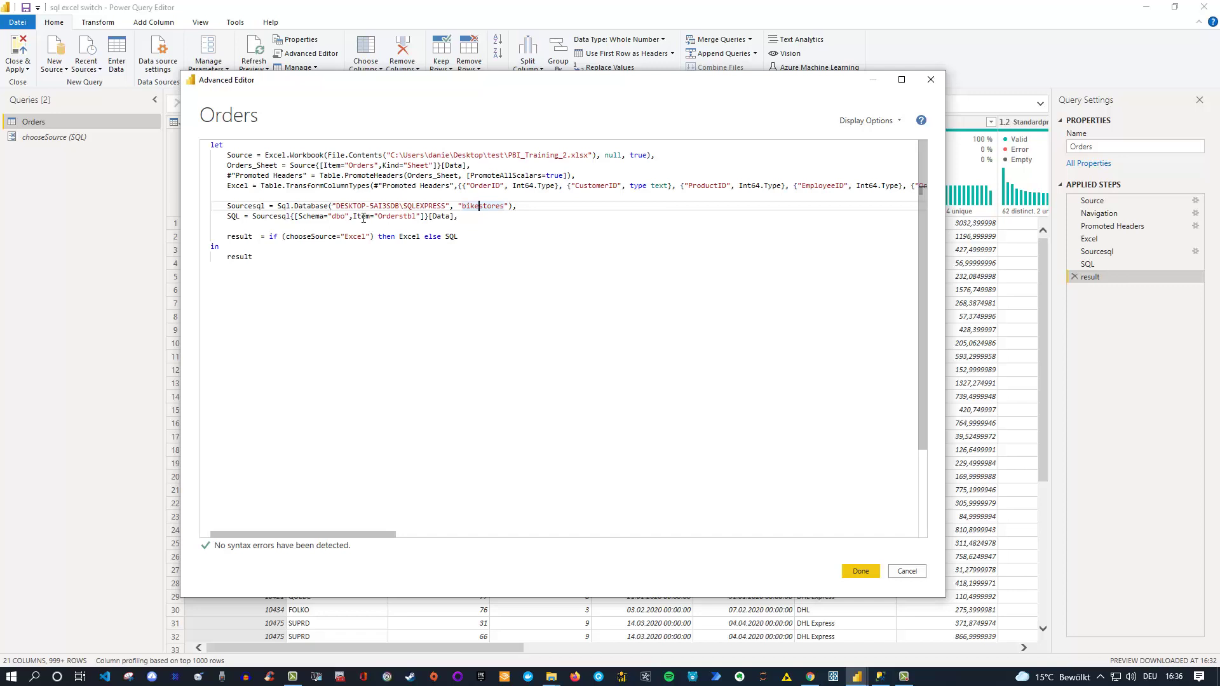
pyautogui.click(936, 85)
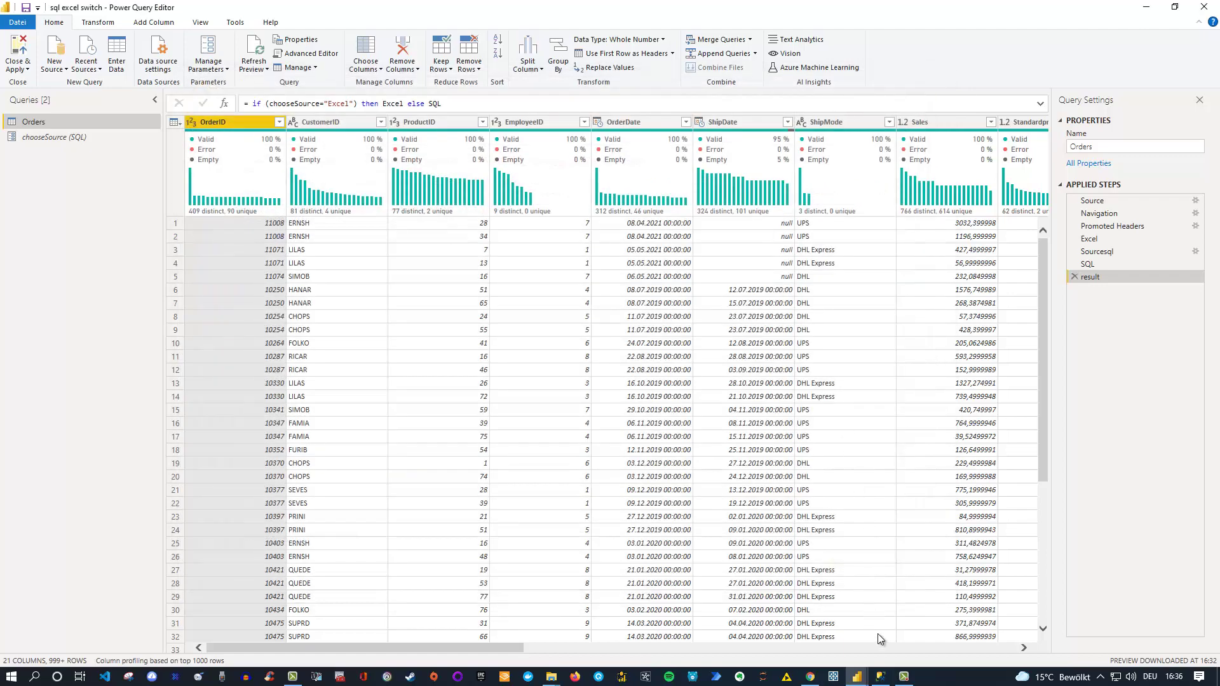
# Switch to SQL Server Management Studio to view the Orderstbl query results, and return to the Power Query Editor.
pyautogui.click(880, 677)
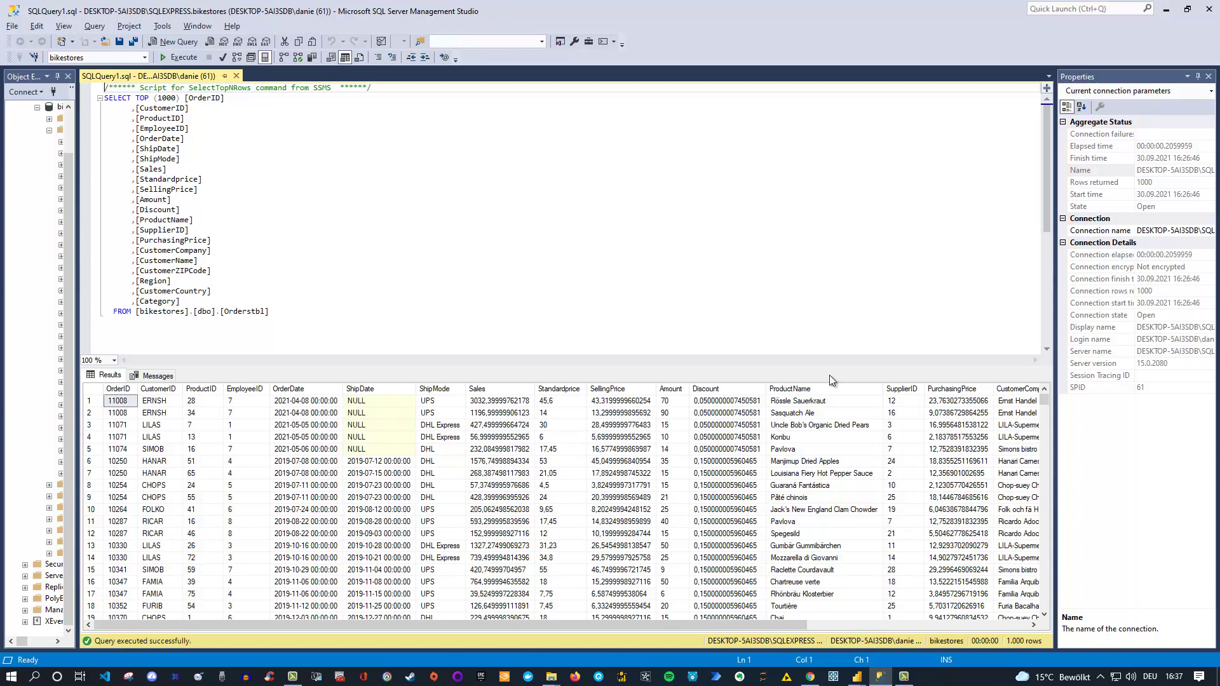
pyautogui.click(1166, 8)
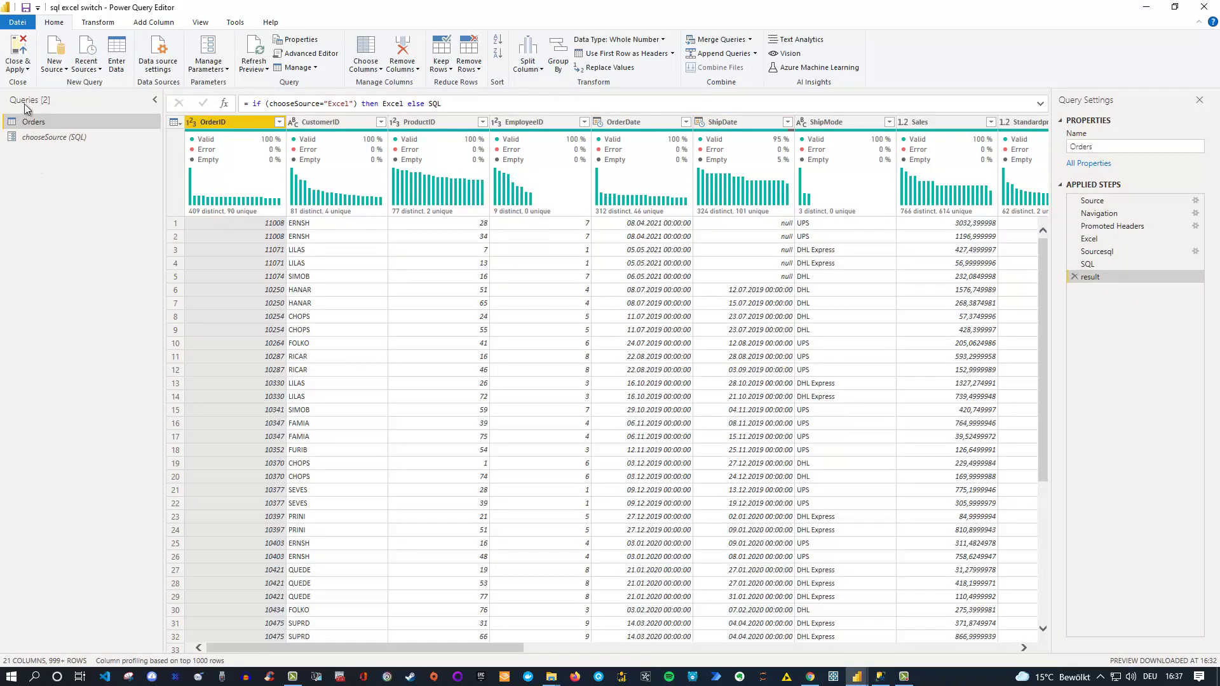
# Connect to the SQL Server database on DESKTOP-5AI3SDB\SQLEXPRESS as a new source in Import mode.
pyautogui.click(63, 73)
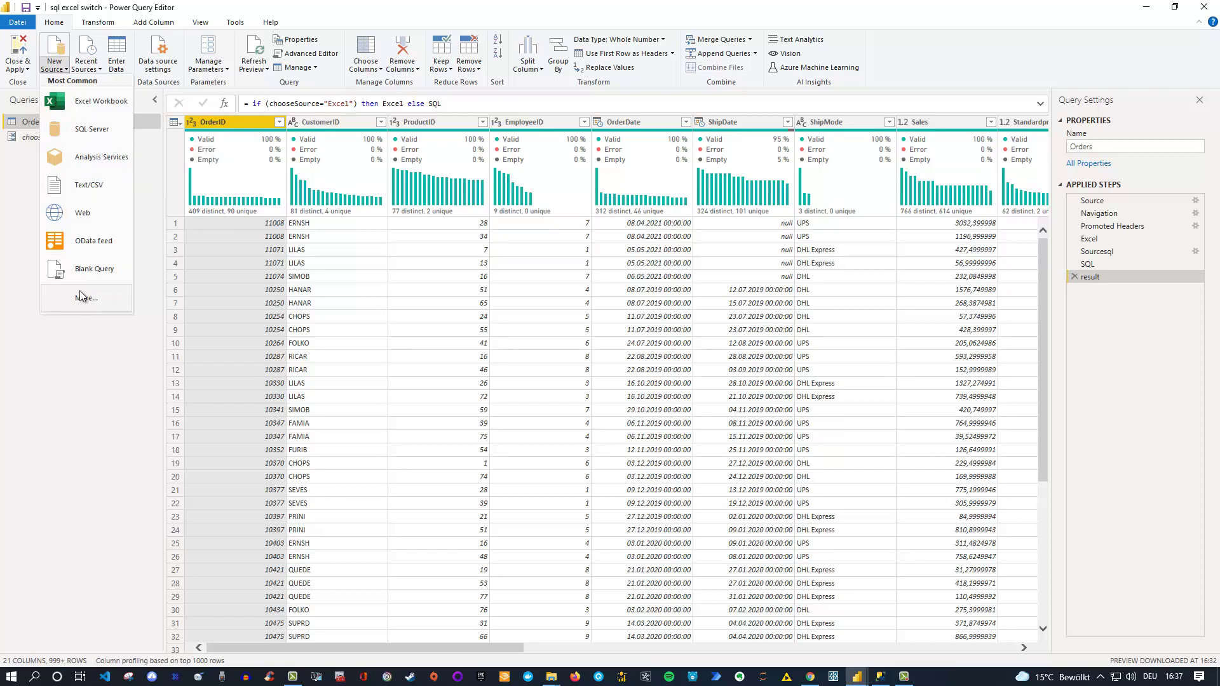
pyautogui.click(95, 124)
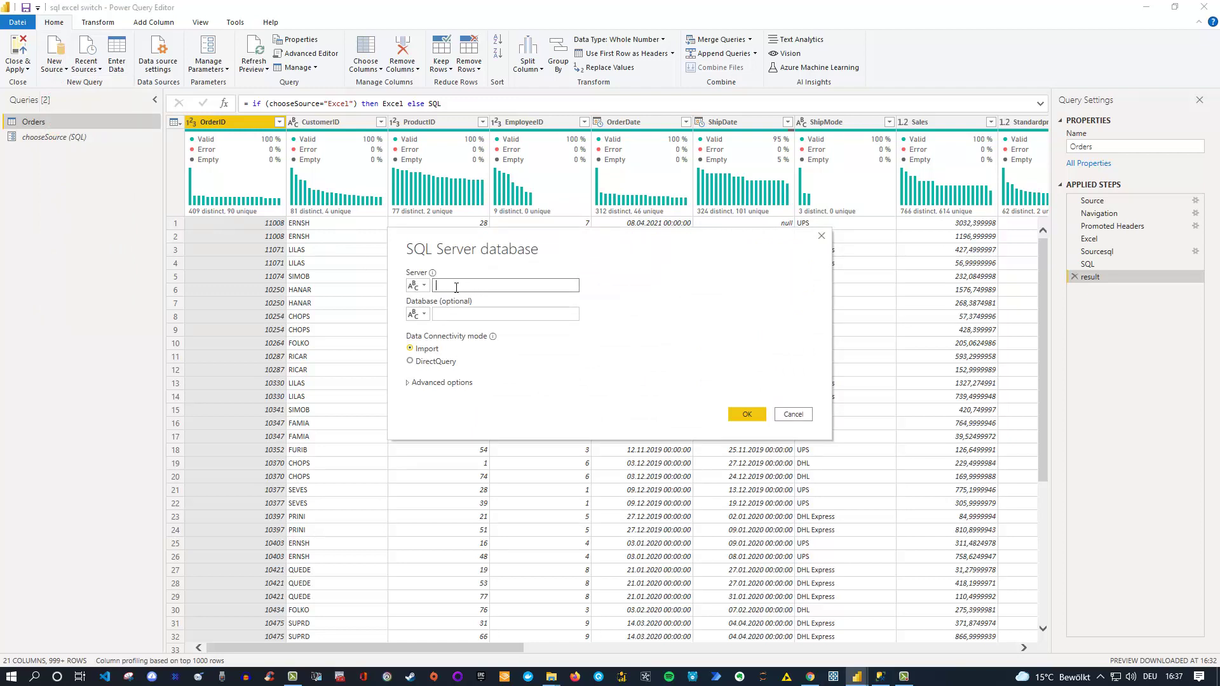
pyautogui.write('DESKTOP-5AI3SDB\\SQLEXPRESS')
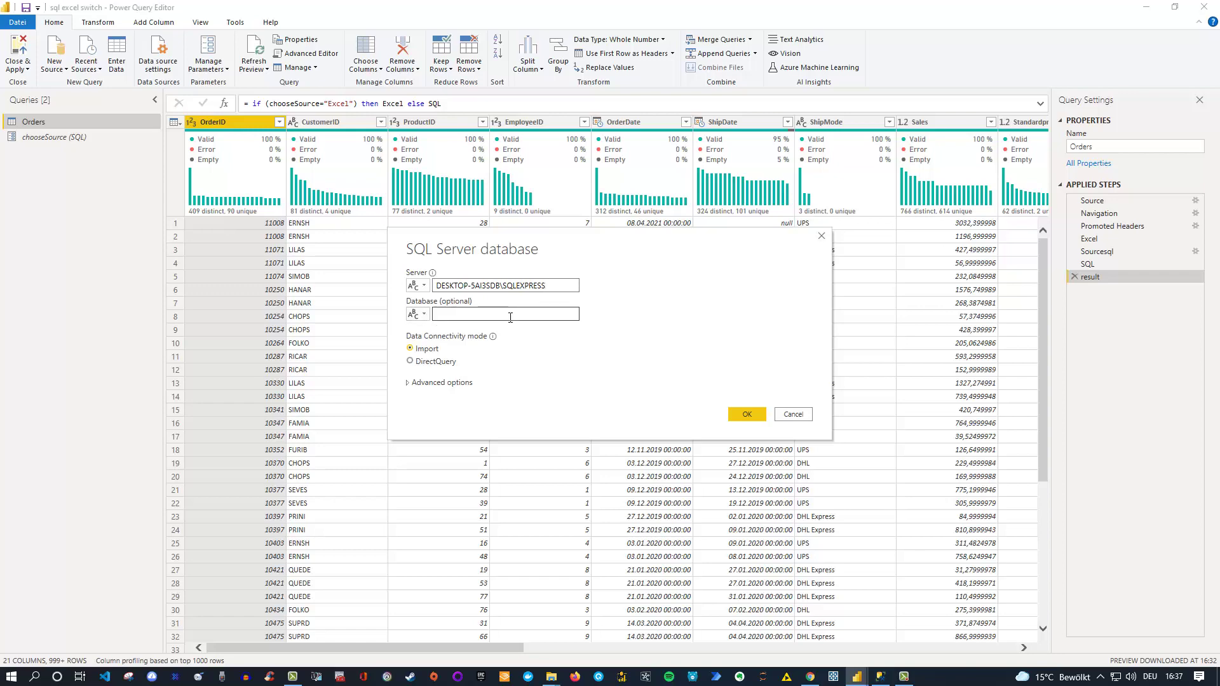
pyautogui.click(744, 415)
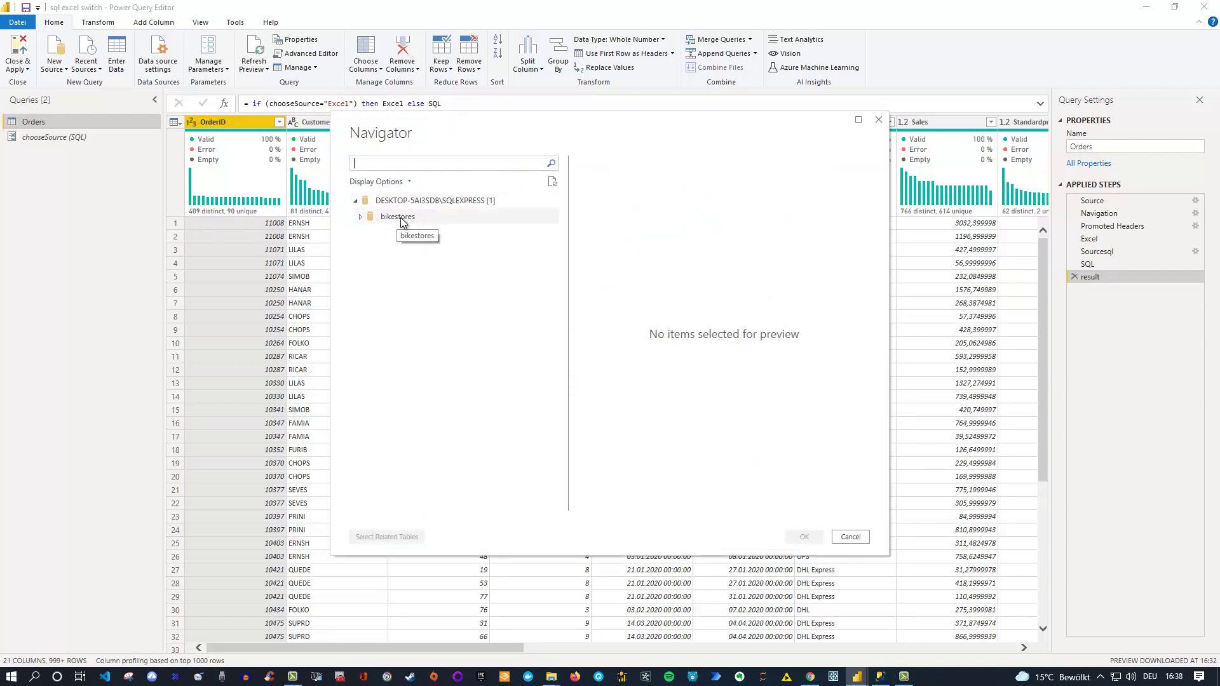
# Load the Orderstbl table from the bikestores database as a new query.
pyautogui.click(360, 216)
pyautogui.click(408, 312)
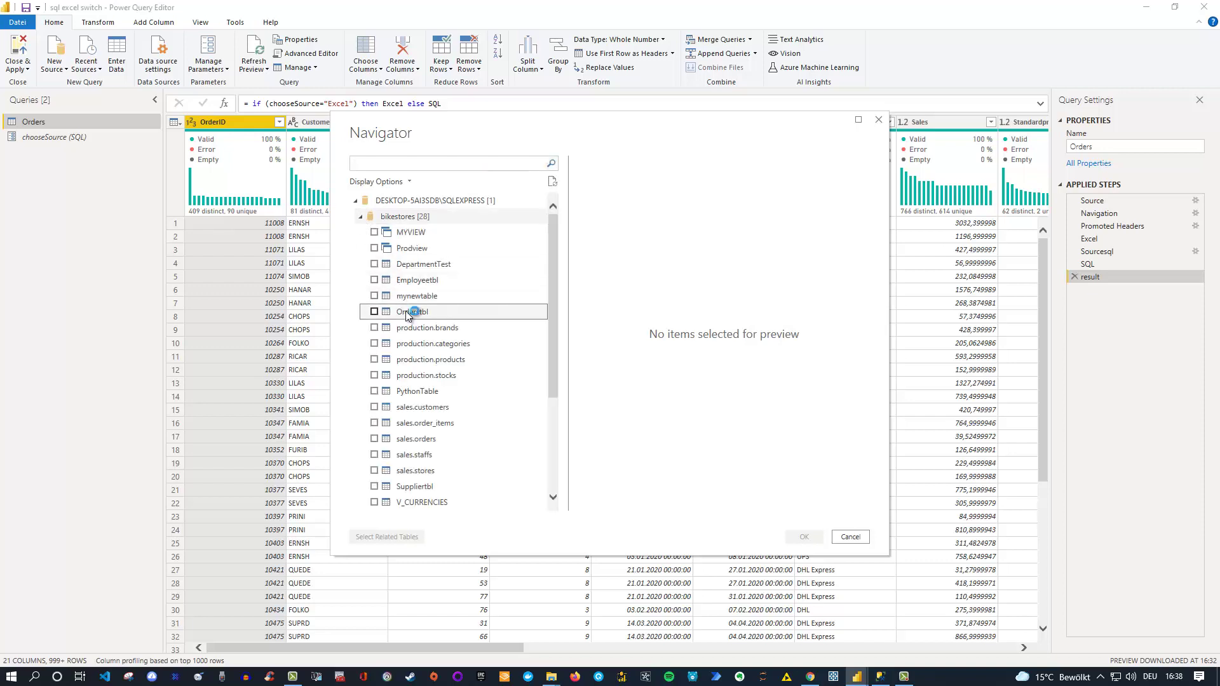
pyautogui.click(375, 311)
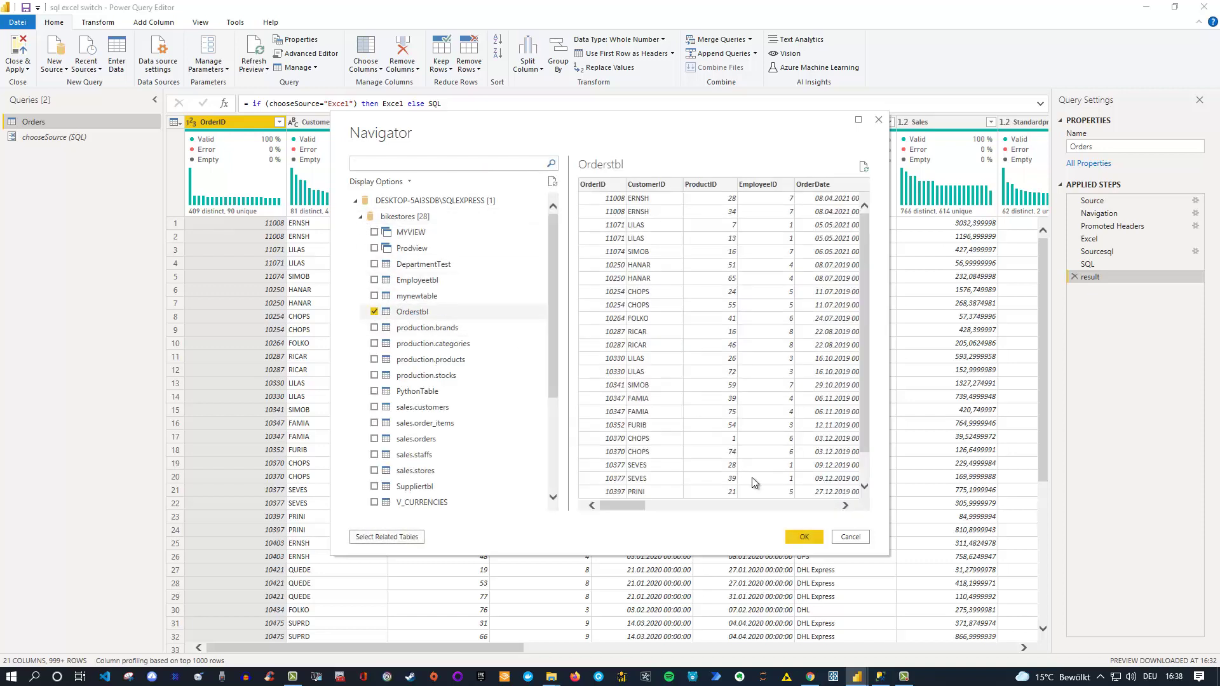
pyautogui.click(804, 534)
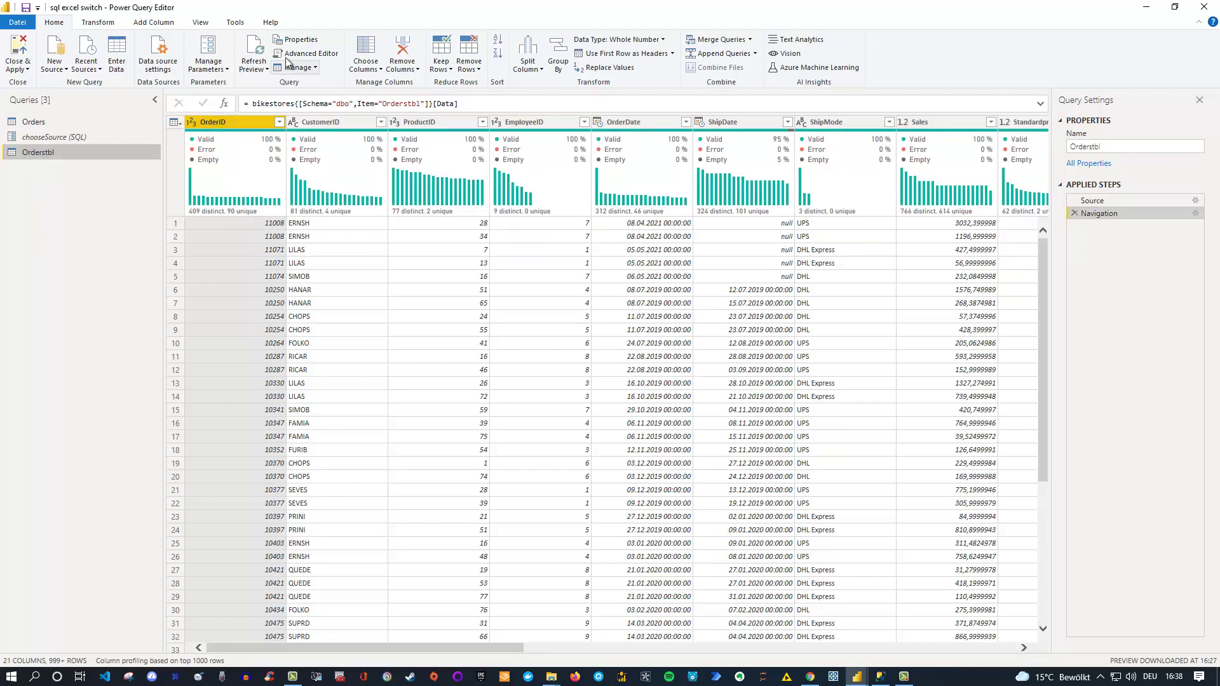
# Copy the Source, bikestores and dbo_Orderstbl lines from the Orderstbl query's Advanced Editor, and close the editor.
pyautogui.click(311, 54)
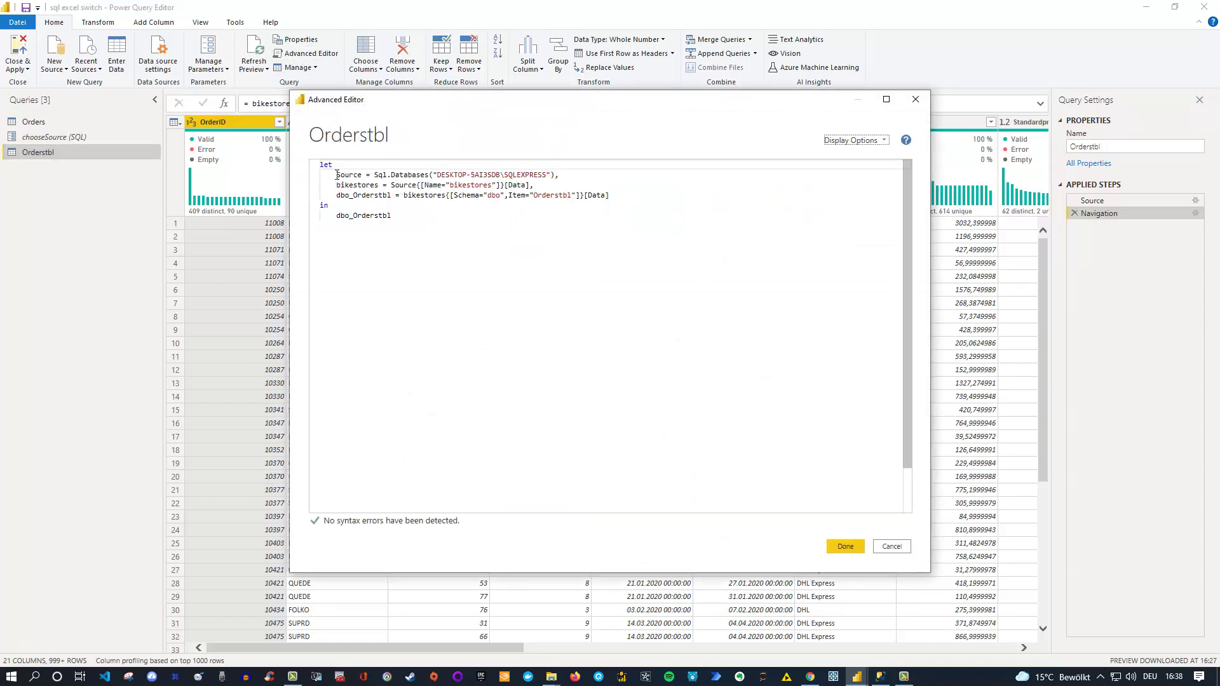
pyautogui.moveTo(337, 175); pyautogui.dragTo(626, 196)
pyautogui.hotkey('ctrl', 'c')
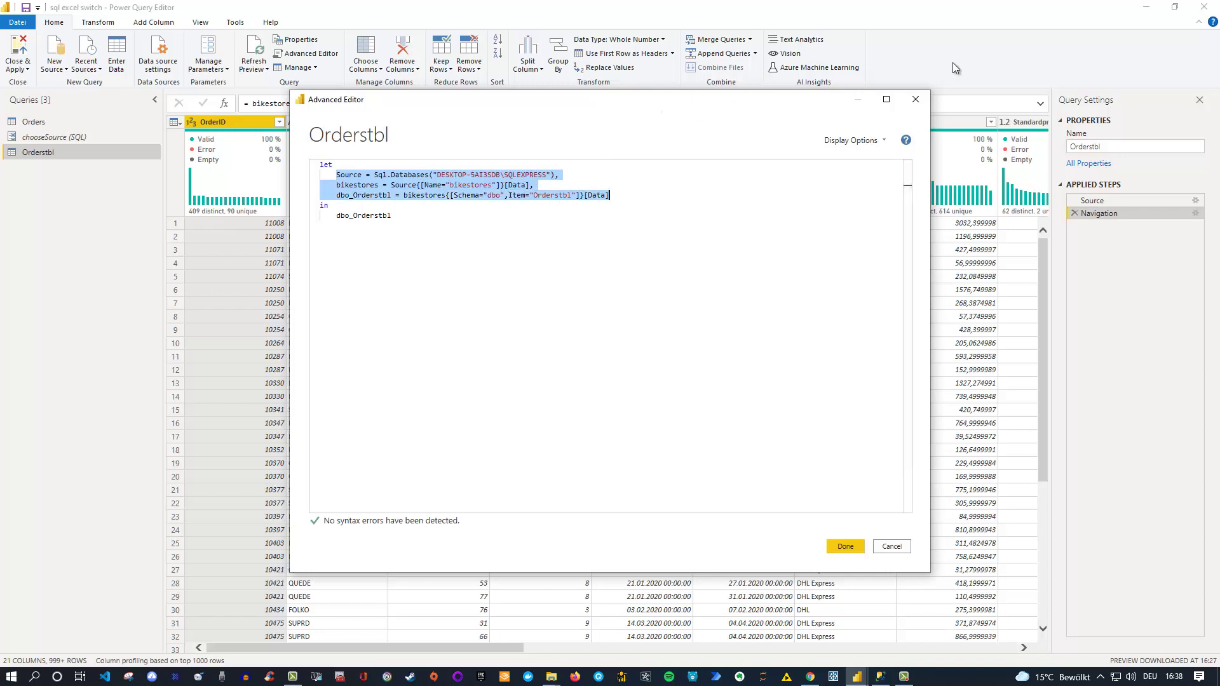
pyautogui.click(908, 105)
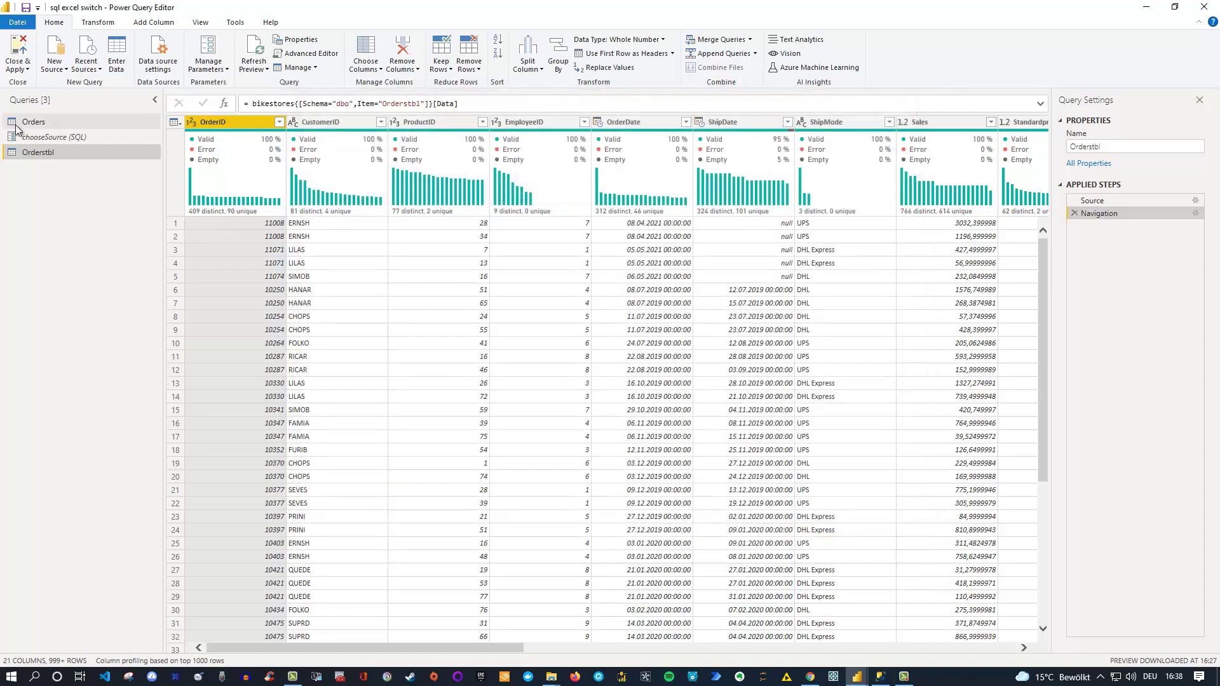
# Paste the copied Orderstbl lines a few blank lines below the final result expression in the Orders query's Advanced Editor code.
pyautogui.click(34, 122)
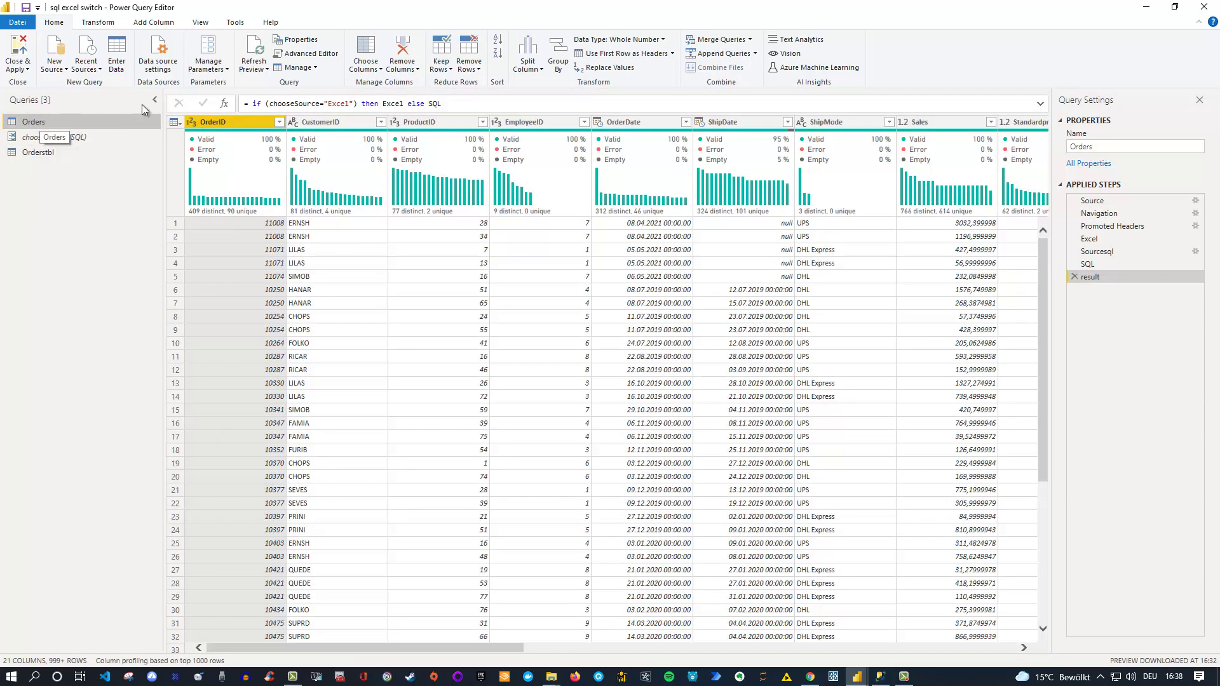
pyautogui.click(310, 54)
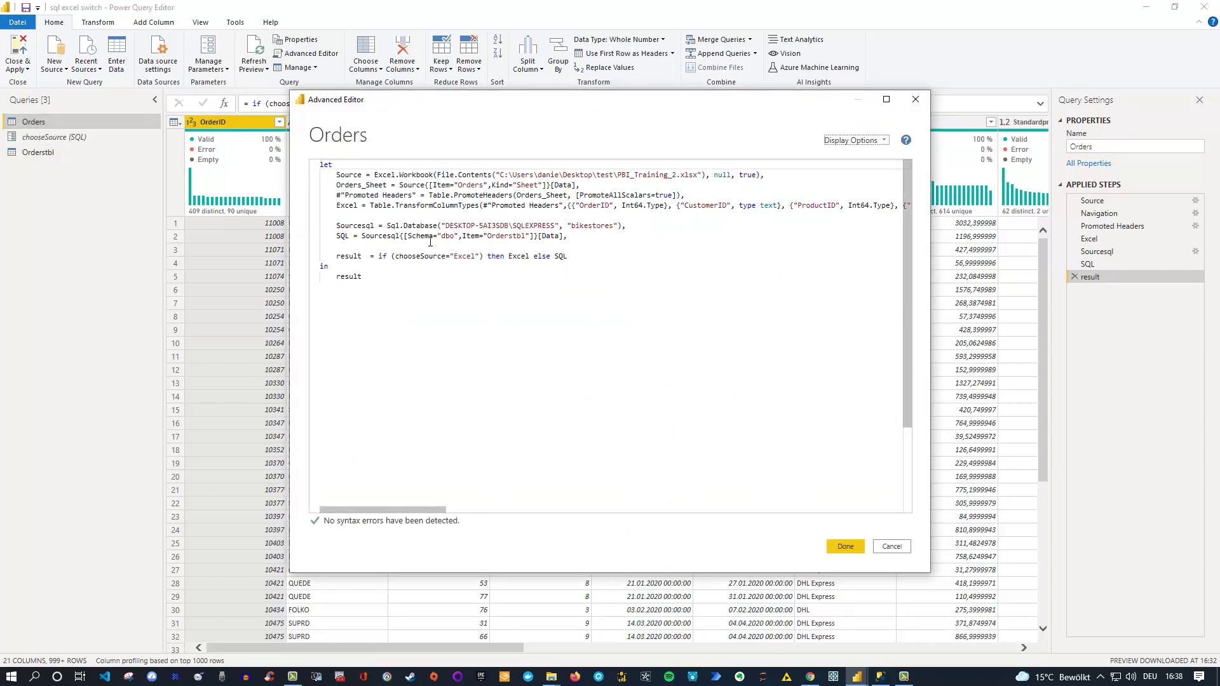
pyautogui.click(377, 278)
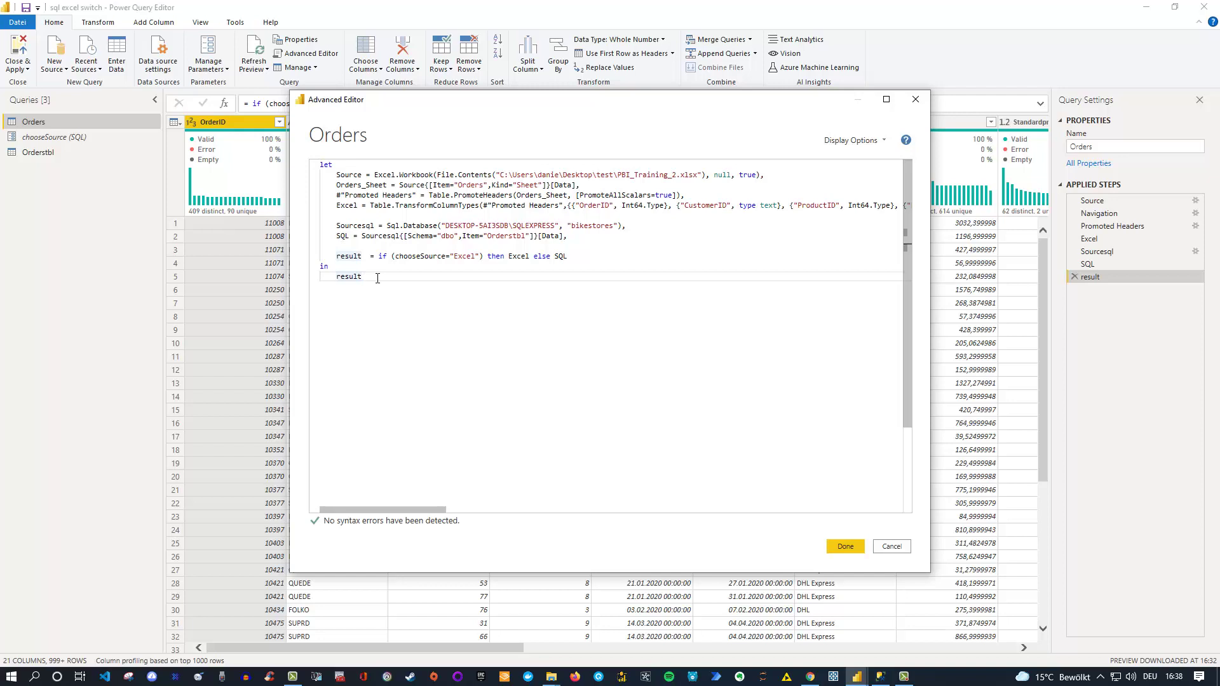
pyautogui.press('Return')
pyautogui.press('Return')
pyautogui.press('Return')
pyautogui.press('Return')
pyautogui.hotkey('ctrl', 'v')
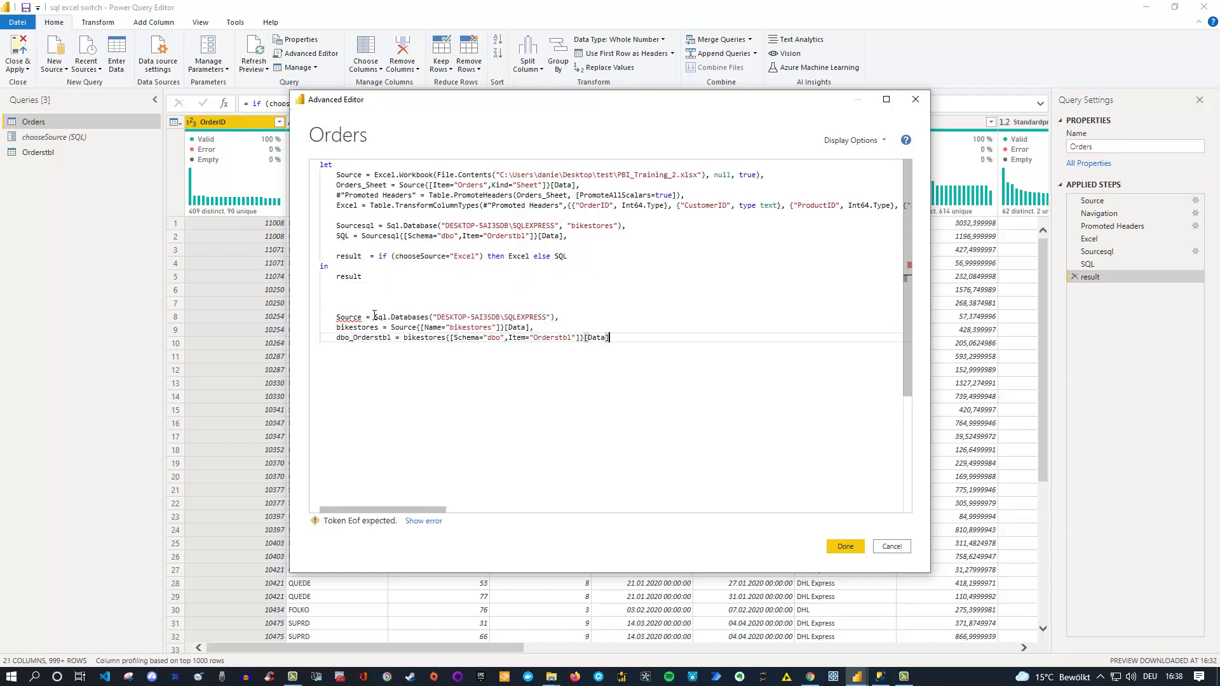
# Compare the pasted Sql.Databases source line with the Sourcesql line, and their step names with the Excel block's Source name.
pyautogui.moveTo(374, 317); pyautogui.dragTo(554, 318)
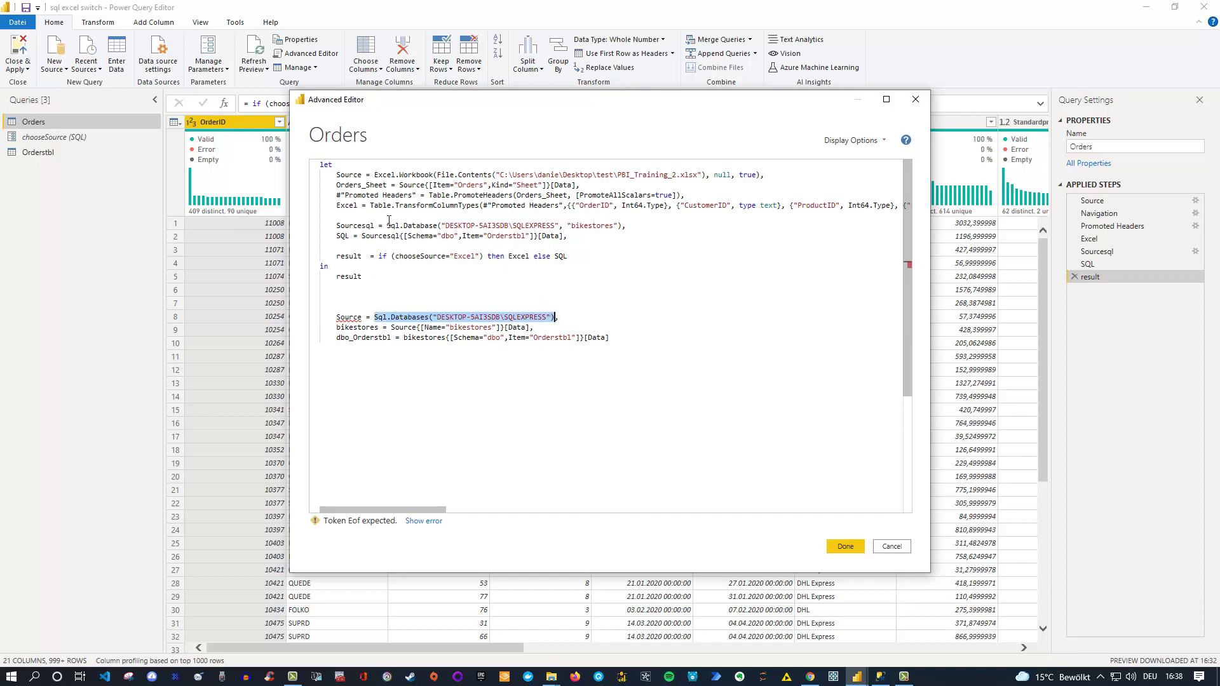
pyautogui.moveTo(387, 225); pyautogui.dragTo(622, 225)
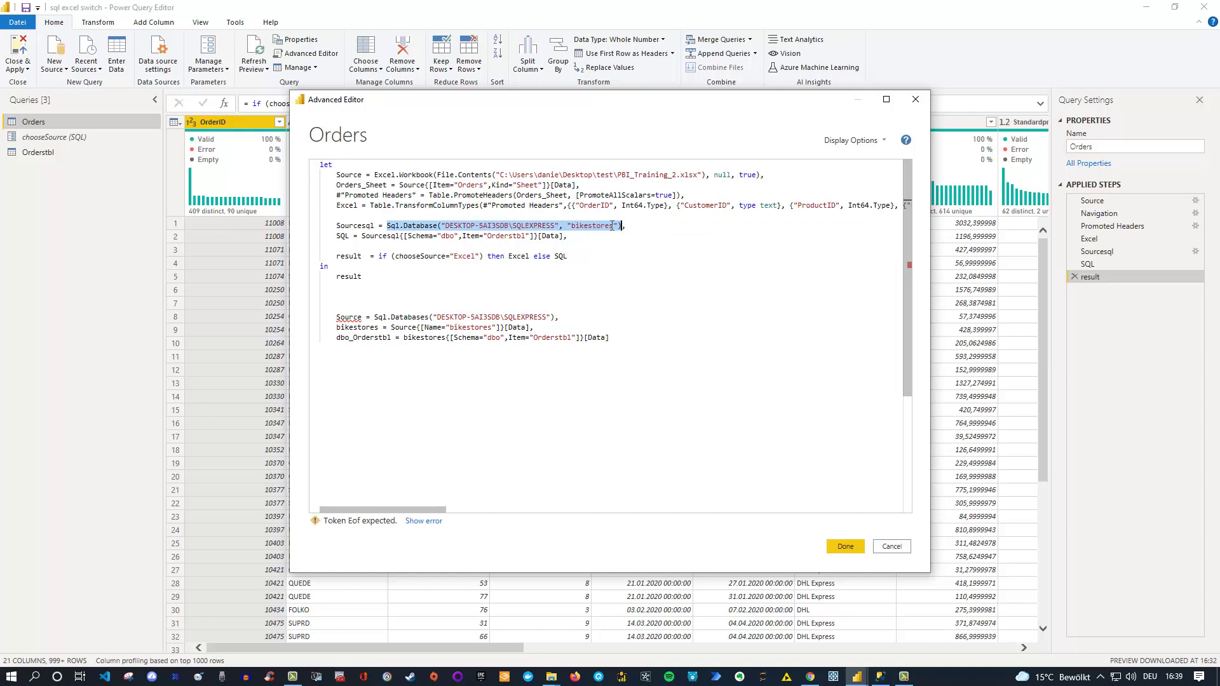
pyautogui.click(361, 226)
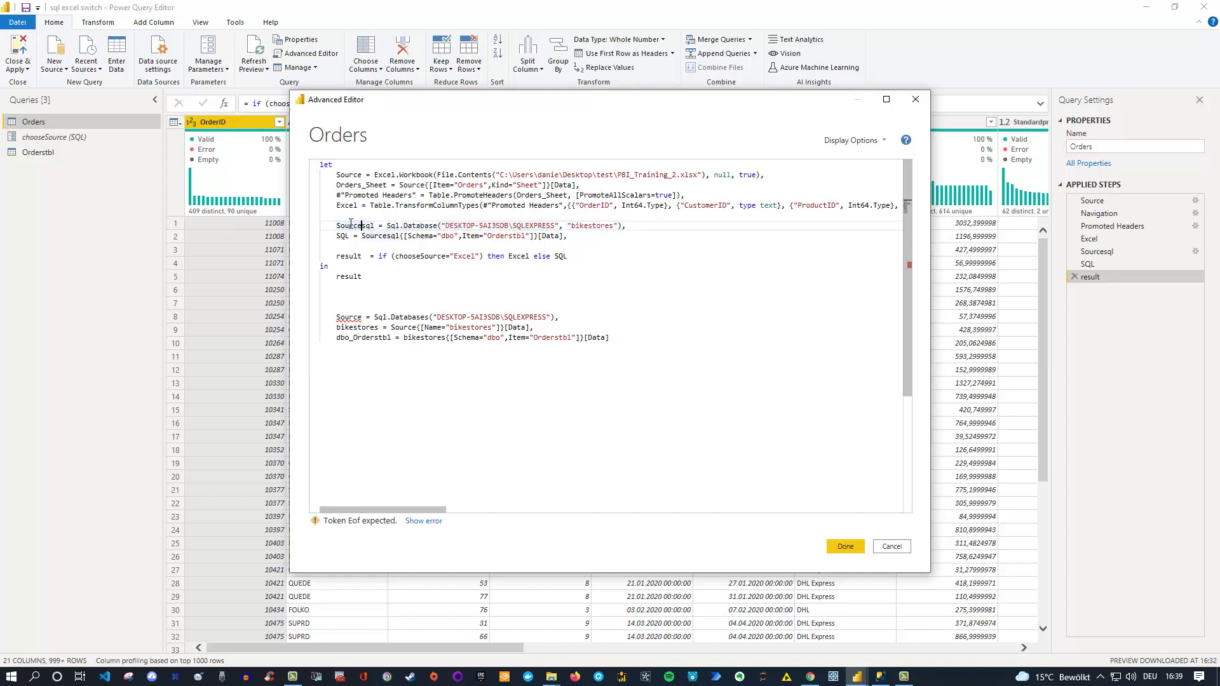
pyautogui.moveTo(337, 225); pyautogui.dragTo(375, 226)
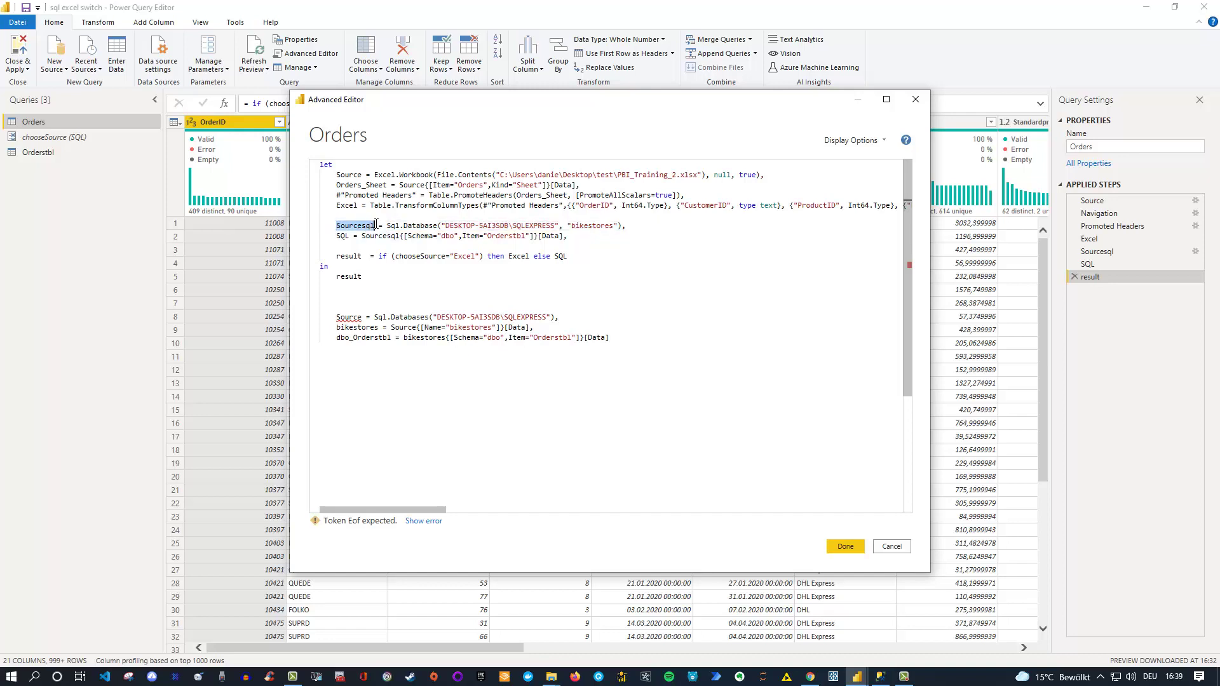
pyautogui.moveTo(337, 317); pyautogui.dragTo(362, 318)
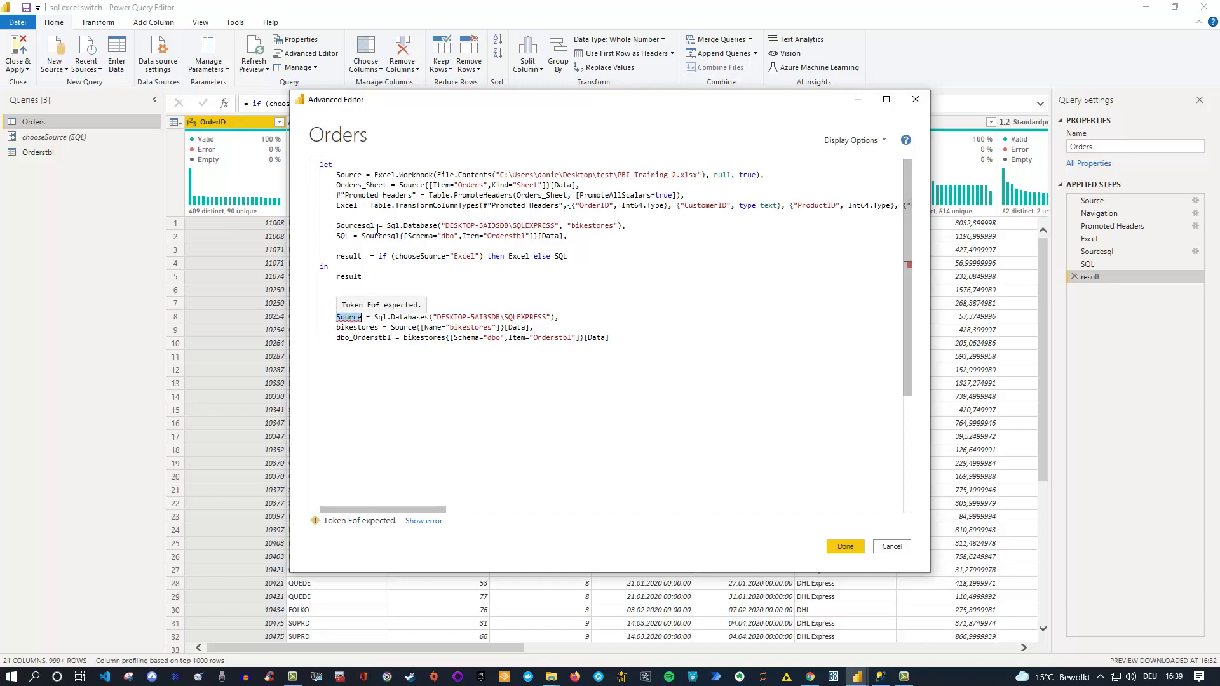
pyautogui.moveTo(337, 174); pyautogui.dragTo(362, 175)
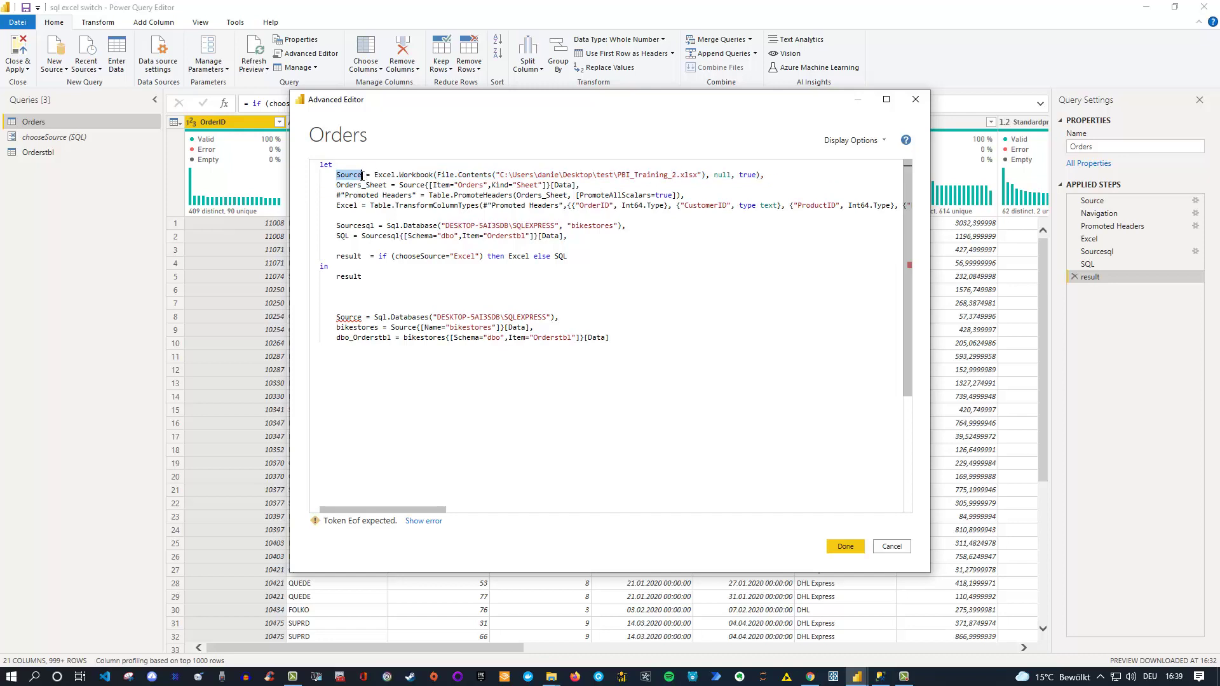
pyautogui.click(351, 225)
pyautogui.doubleClick(352, 225)
# Compare the SQL navigation line with the pasted bikestores line, checking which source step name each one references.
pyautogui.click(368, 236)
pyautogui.press('Home')
pyautogui.hotkey('shift', 'Right')
pyautogui.hotkey('shift', 'Right')
pyautogui.moveTo(368, 236); pyautogui.dragTo(572, 239)
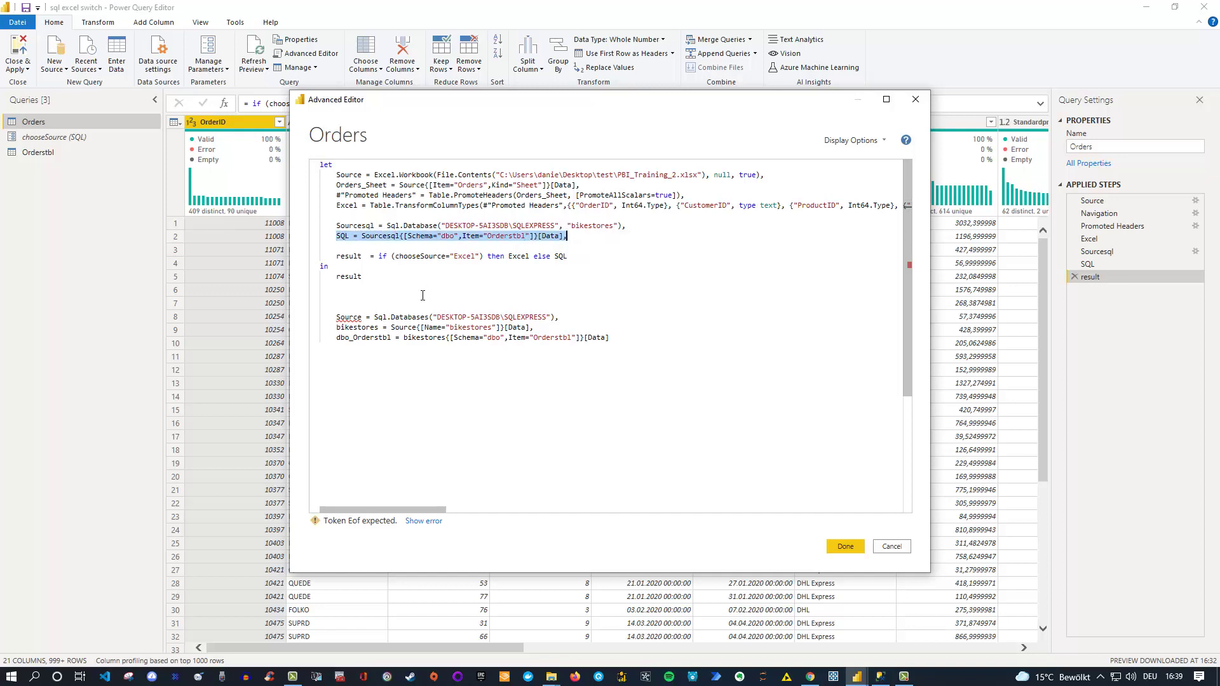
pyautogui.click(342, 327)
pyautogui.moveTo(337, 328); pyautogui.dragTo(554, 331)
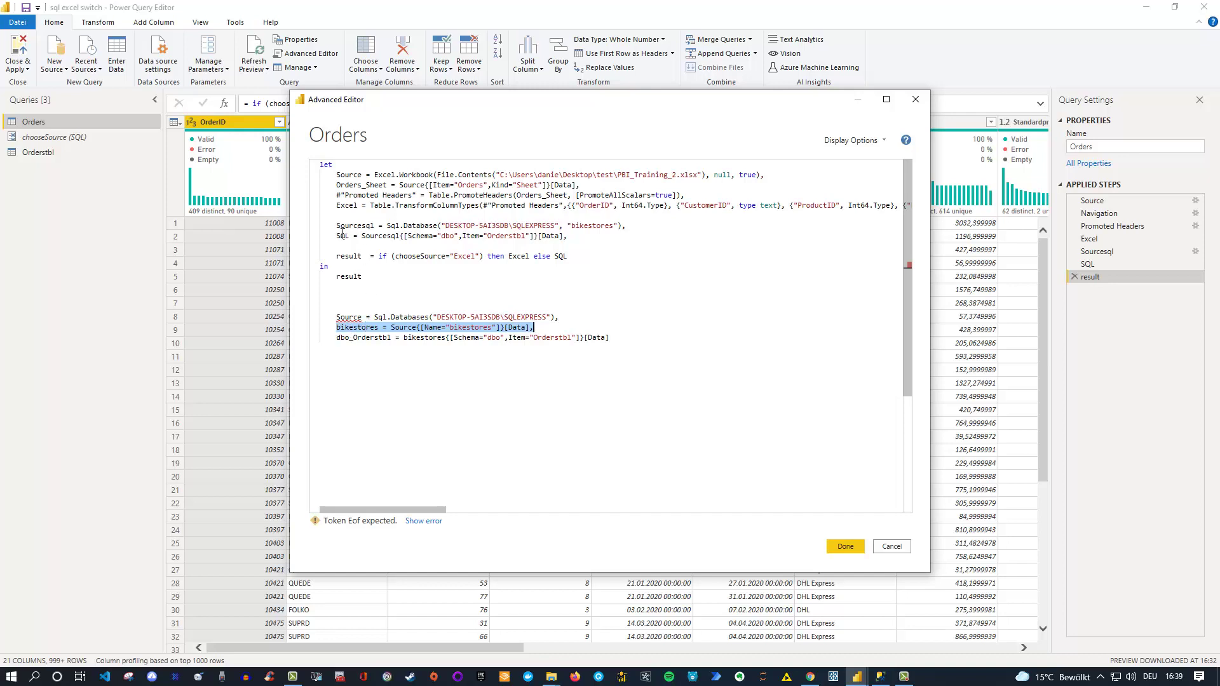
pyautogui.click(407, 328)
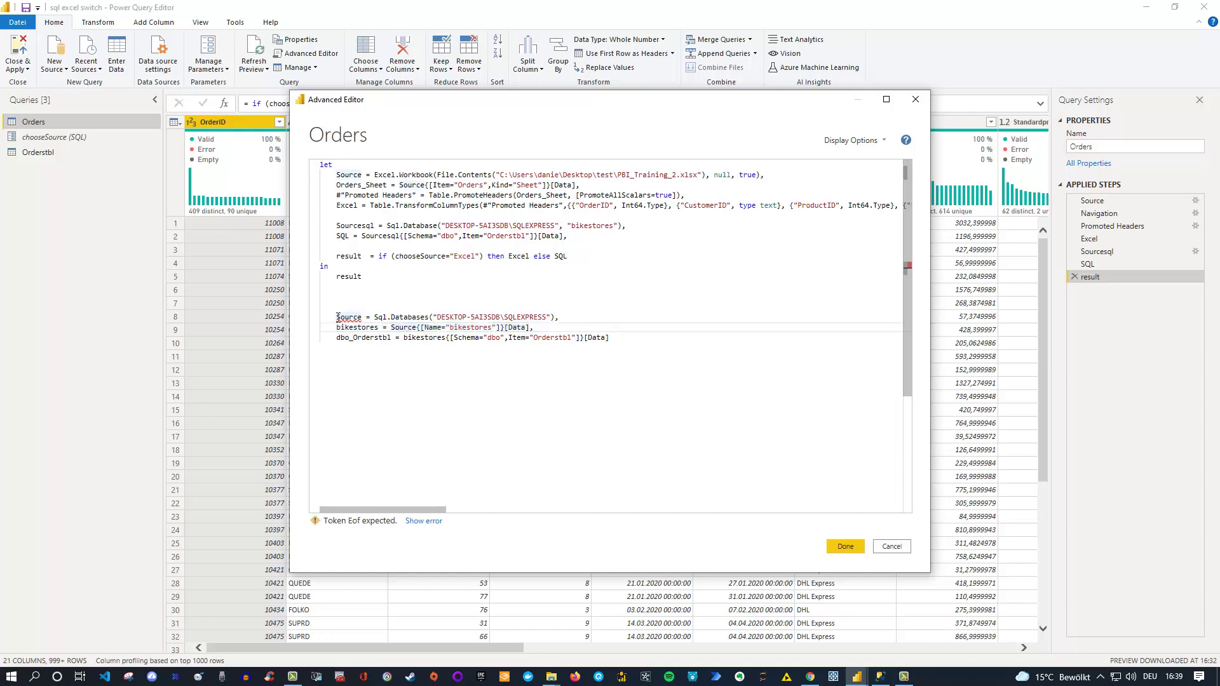
pyautogui.moveTo(336, 317); pyautogui.dragTo(416, 327)
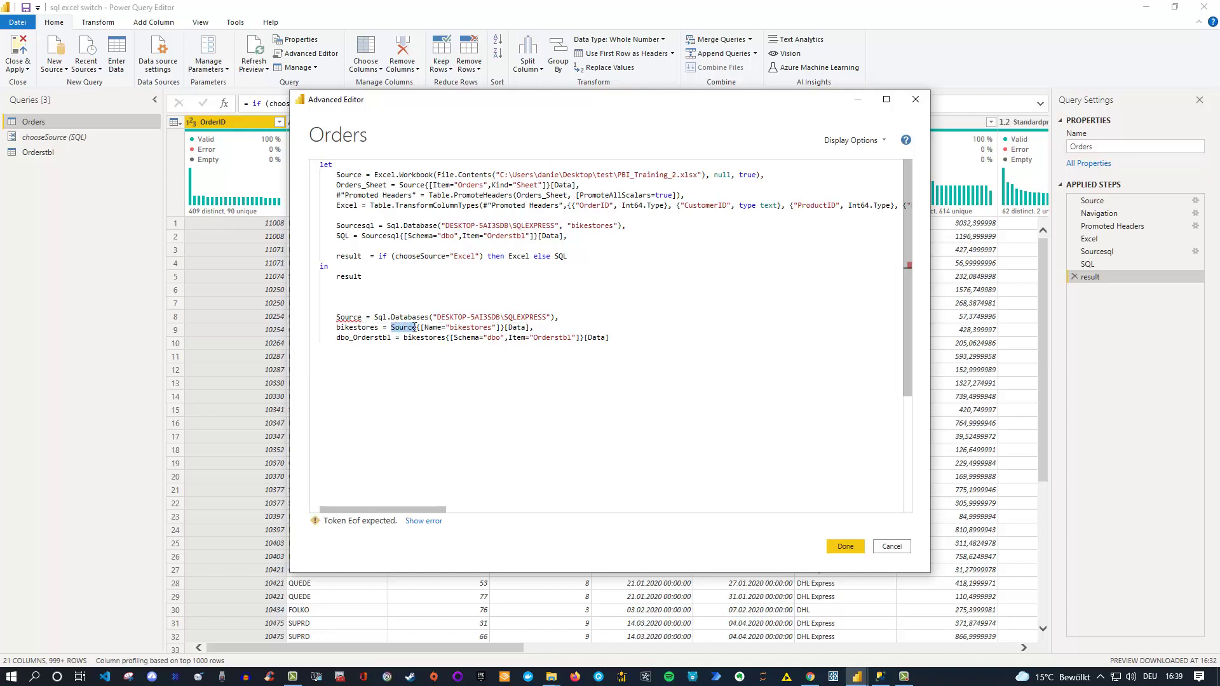
pyautogui.moveTo(336, 226); pyautogui.dragTo(375, 224)
pyautogui.click(361, 236)
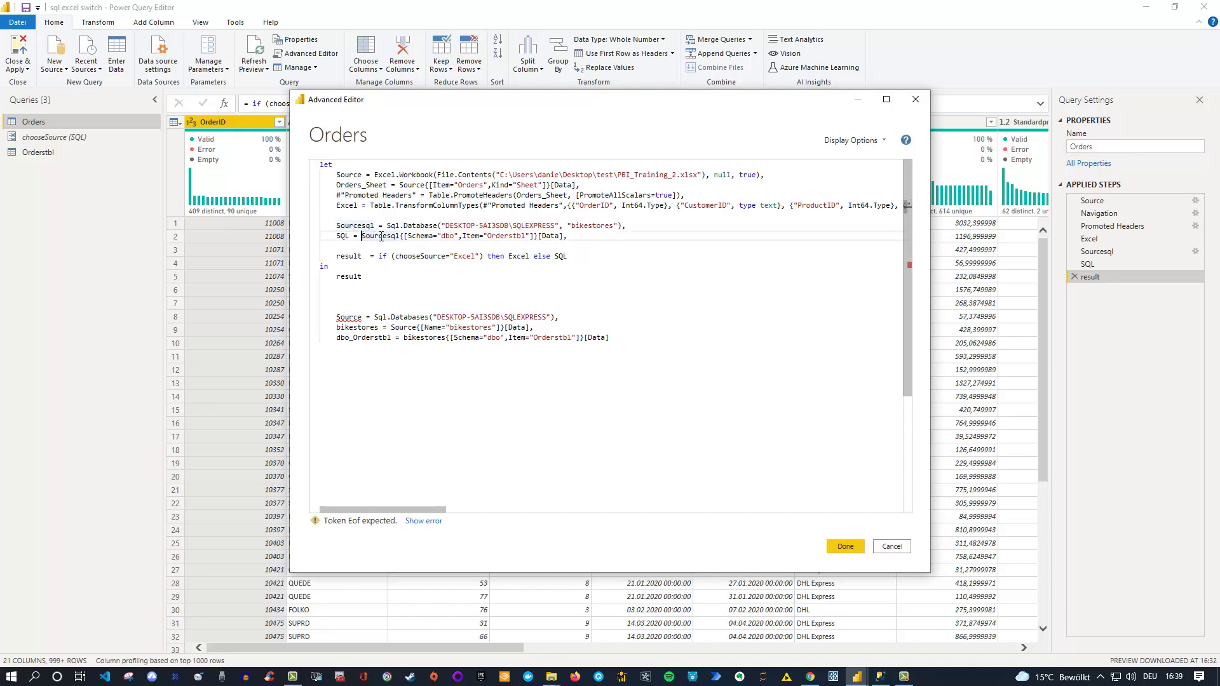
pyautogui.doubleClick(381, 236)
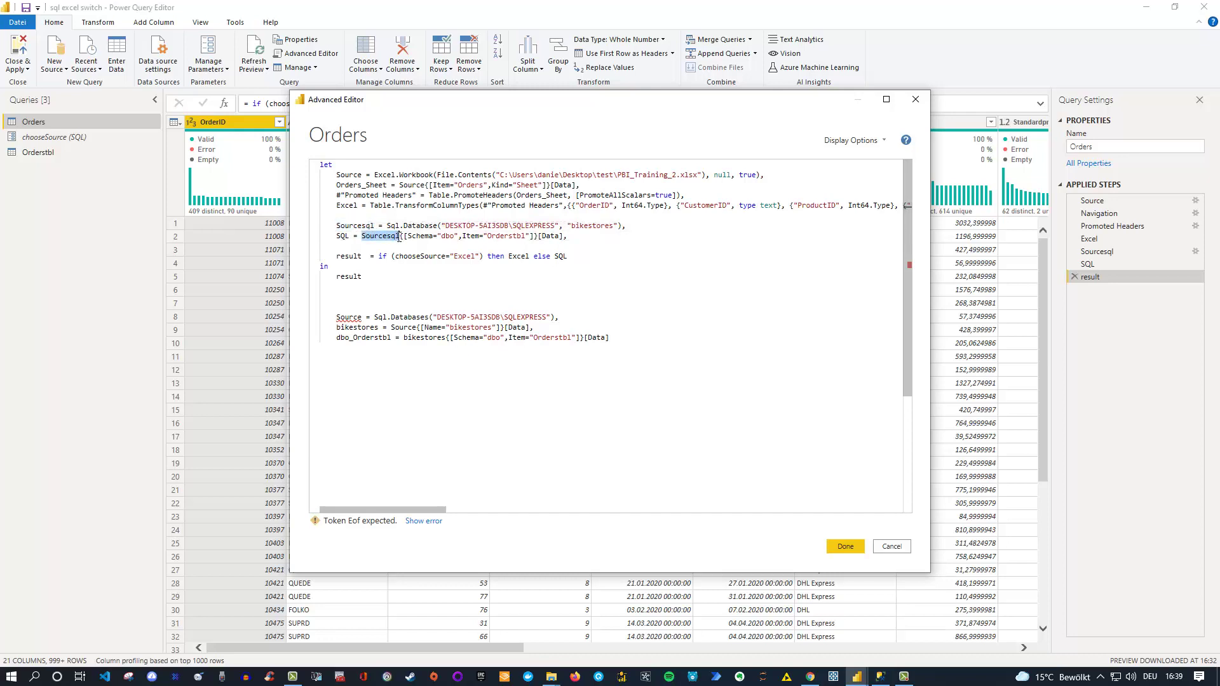
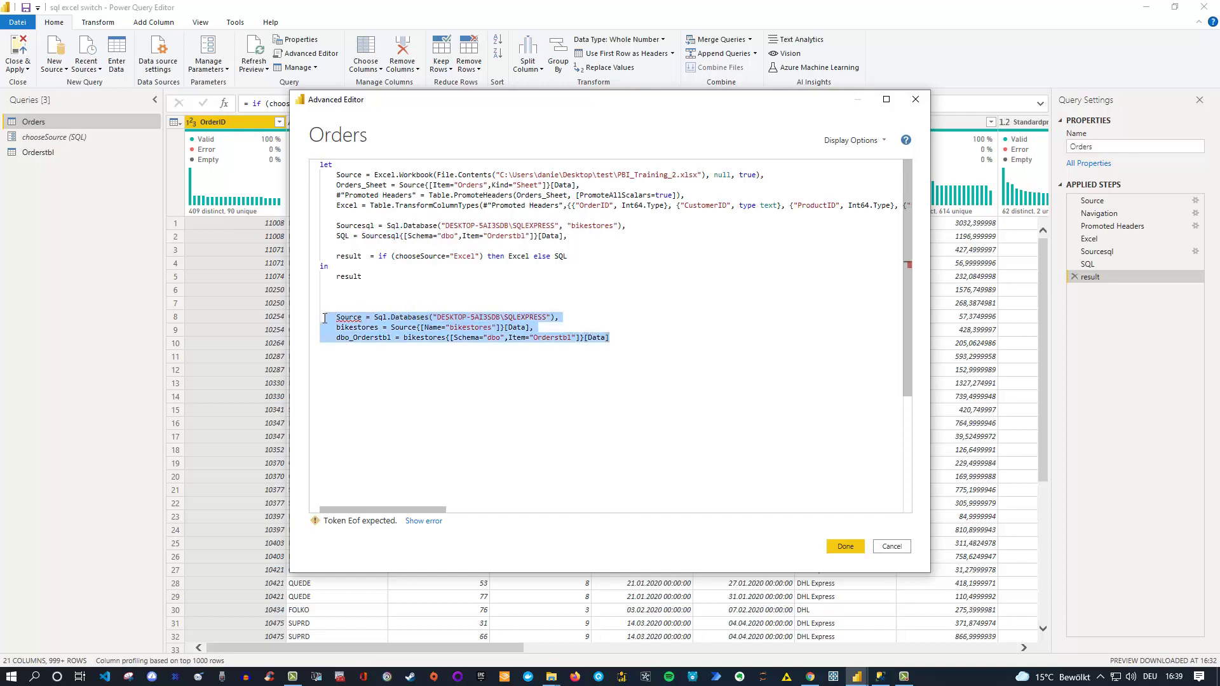
# Delete the pasted Orderstbl lines, review the Excel and SQL steps used by the conditional result, and apply the Orders code.
pyautogui.press('Delete')
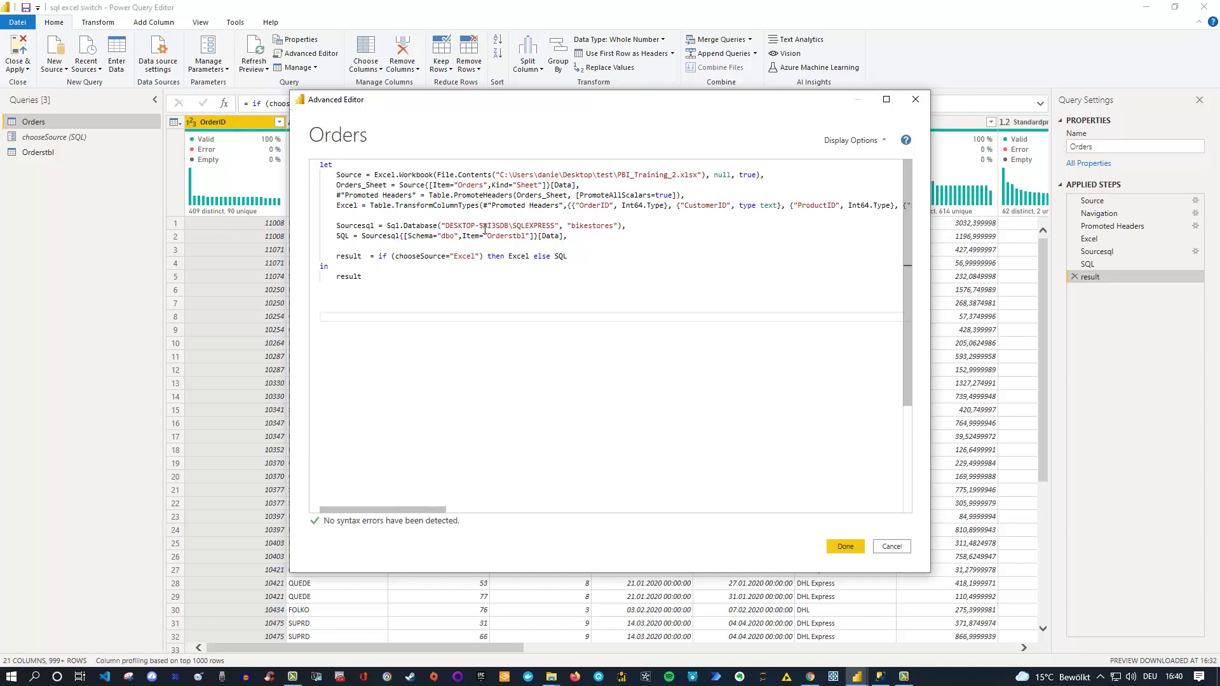
pyautogui.moveTo(336, 206); pyautogui.dragTo(362, 209)
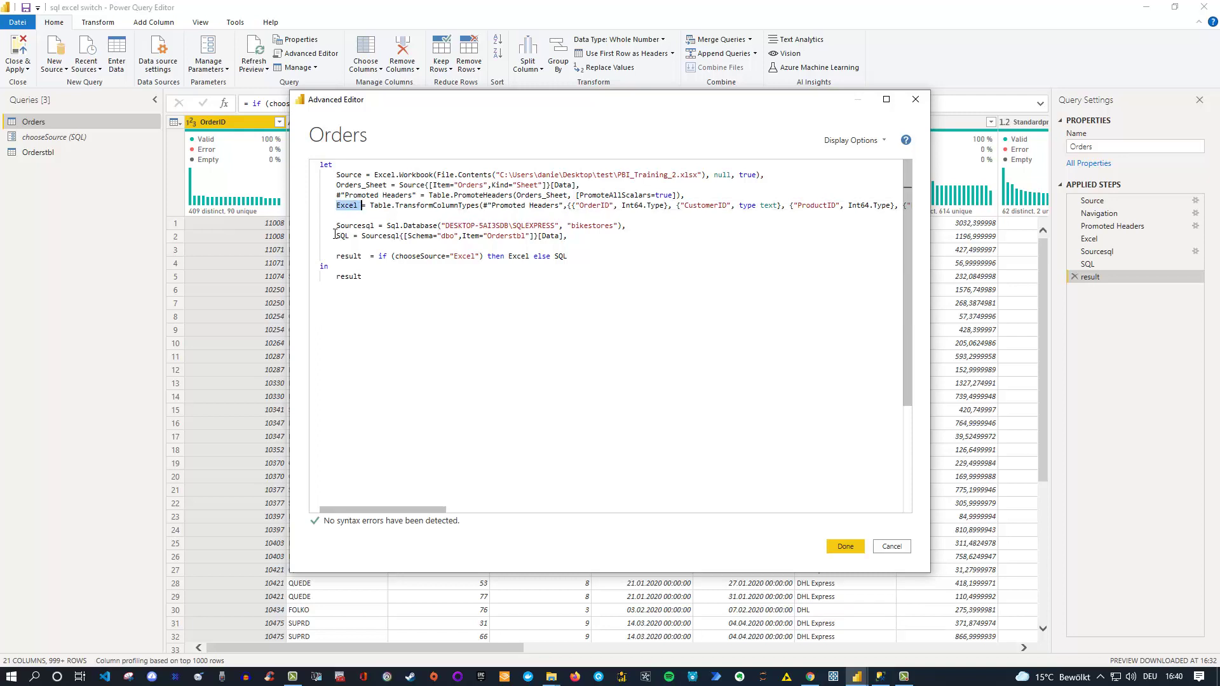
pyautogui.moveTo(336, 236); pyautogui.dragTo(363, 253)
pyautogui.moveTo(429, 256)
pyautogui.moveTo(565, 259)
pyautogui.click(572, 257)
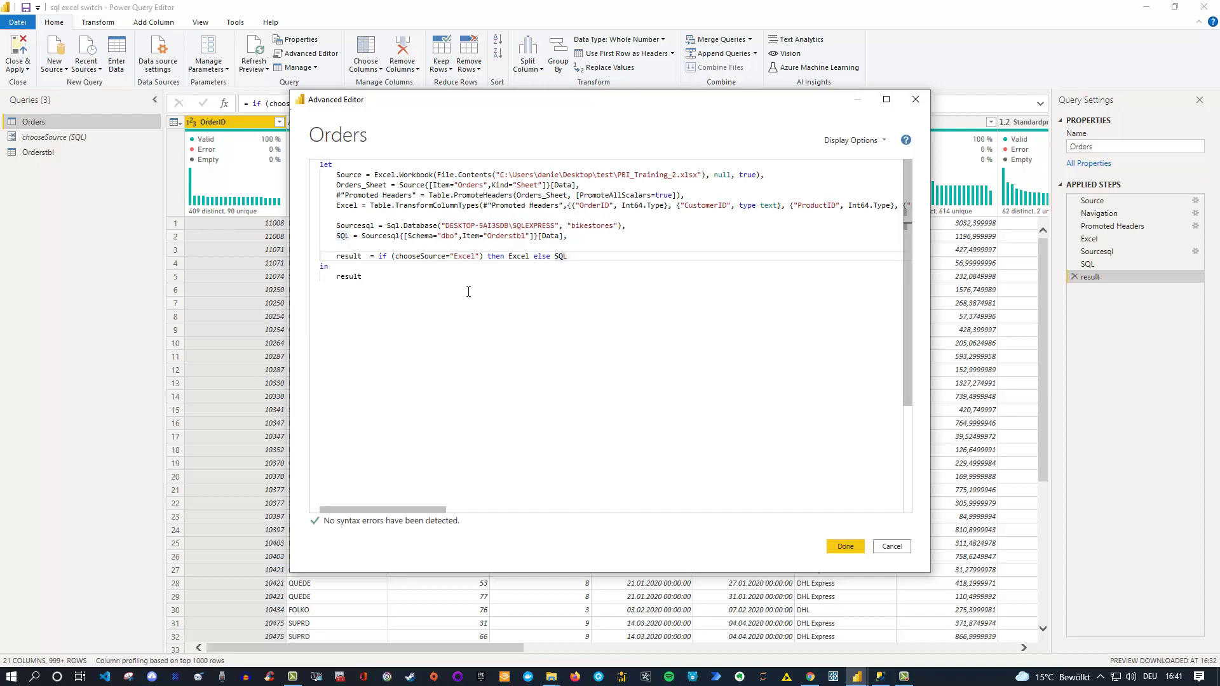
pyautogui.click(845, 549)
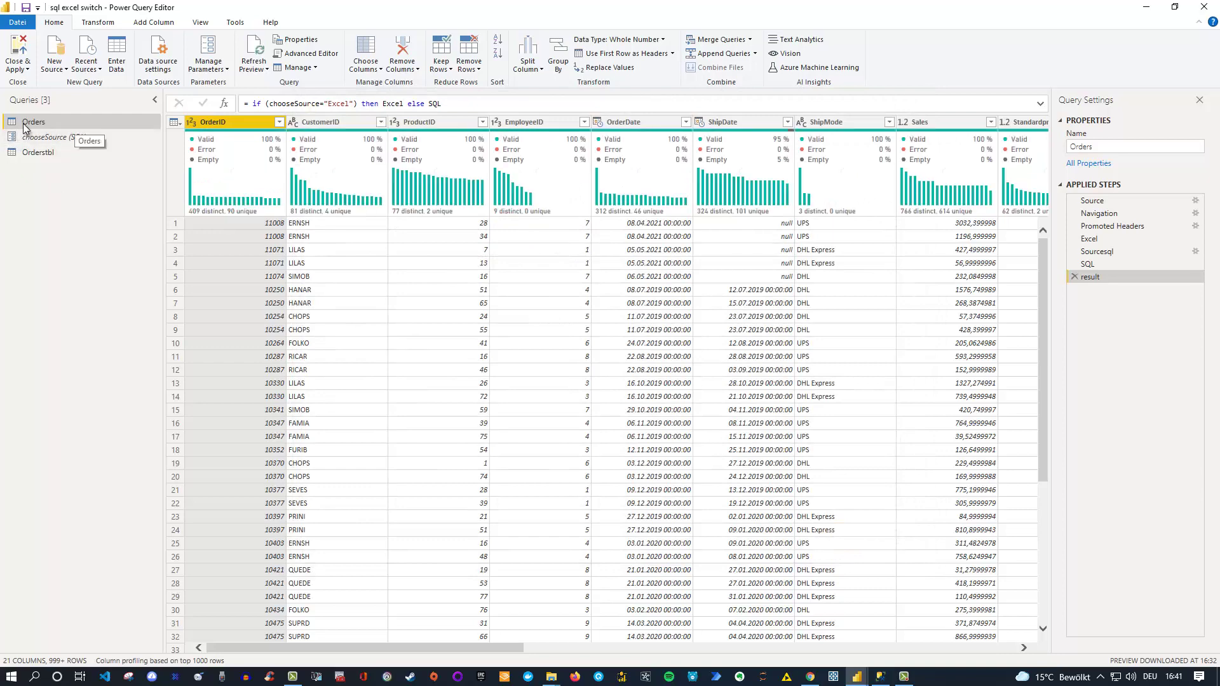
# Delete the Orderstbl query from the query list.
pyautogui.click(35, 153)
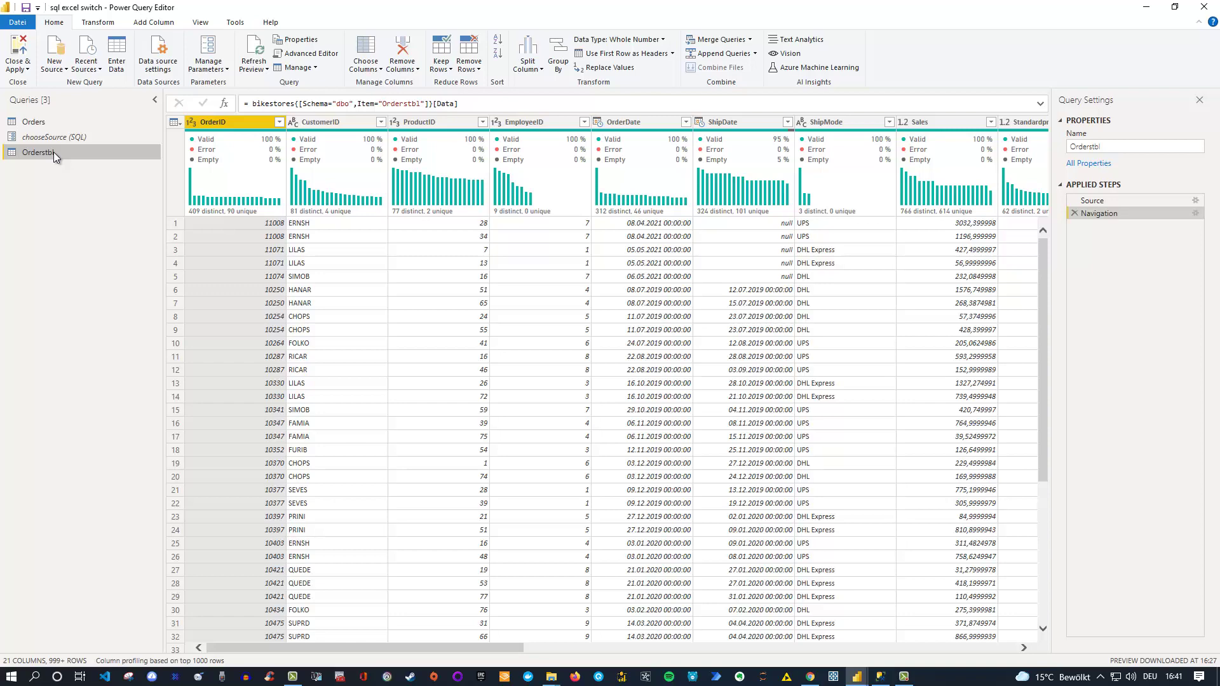
pyautogui.rightClick(54, 152)
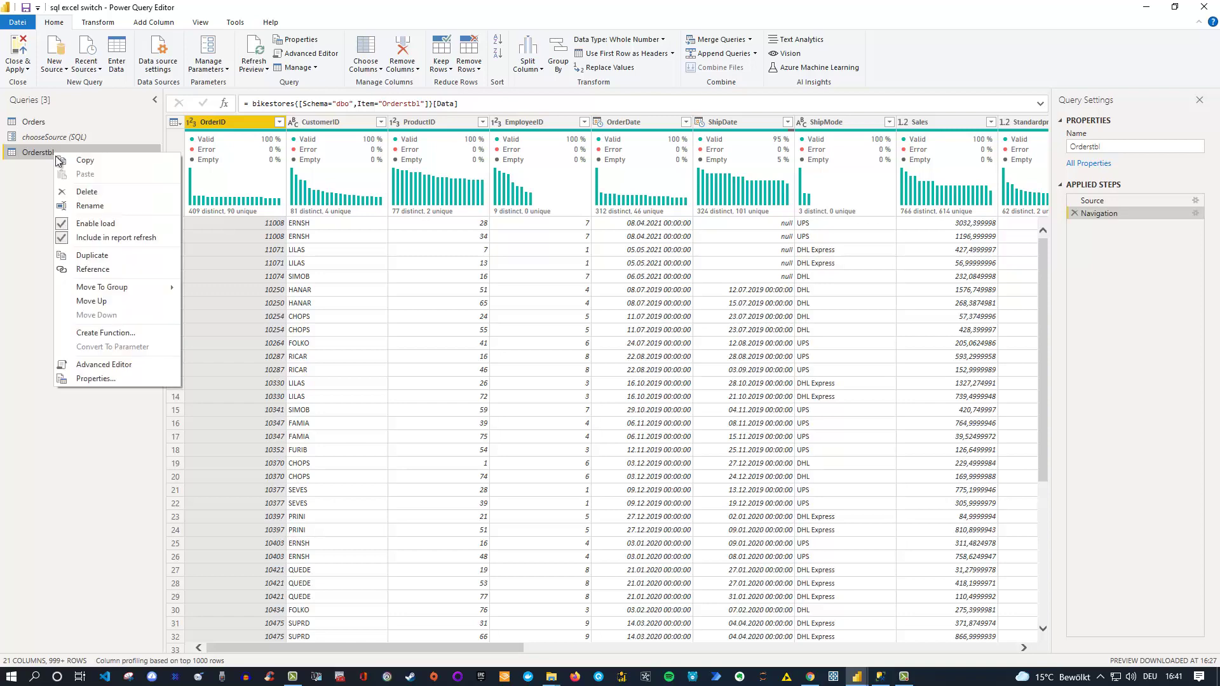
pyautogui.click(86, 192)
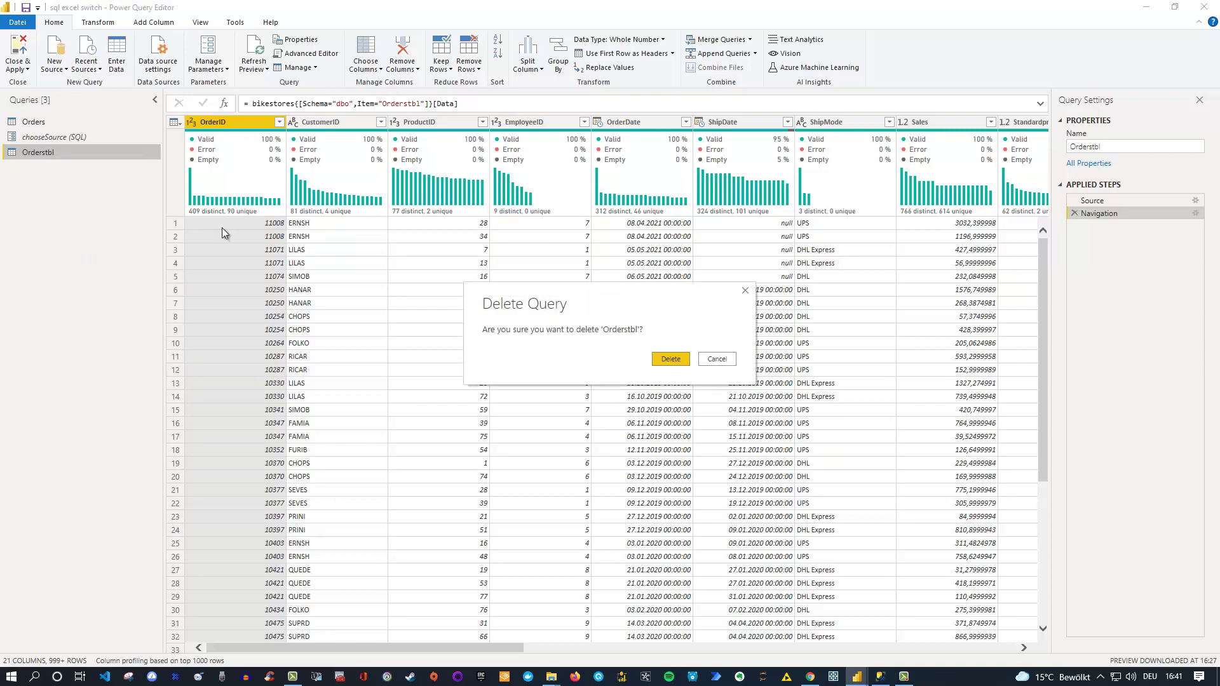
pyautogui.click(663, 360)
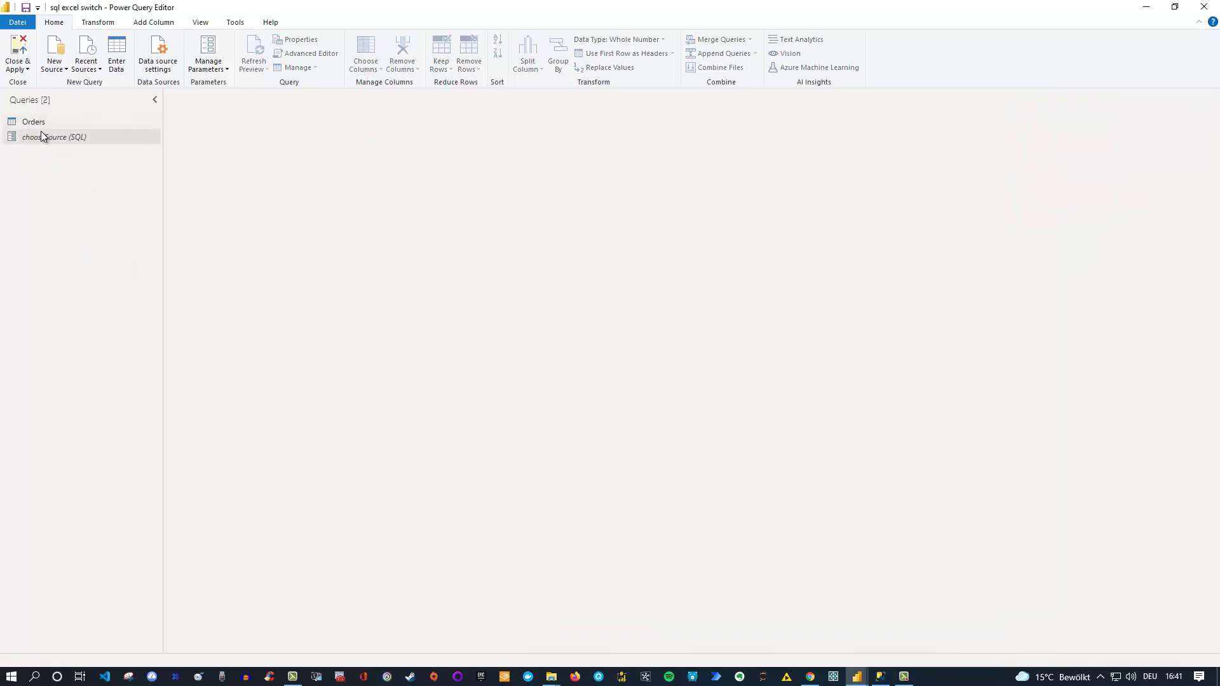
# Close the query editor with its changes applied, set the chooseSource parameter to Excel, and apply the pending change to the report.
pyautogui.click(20, 49)
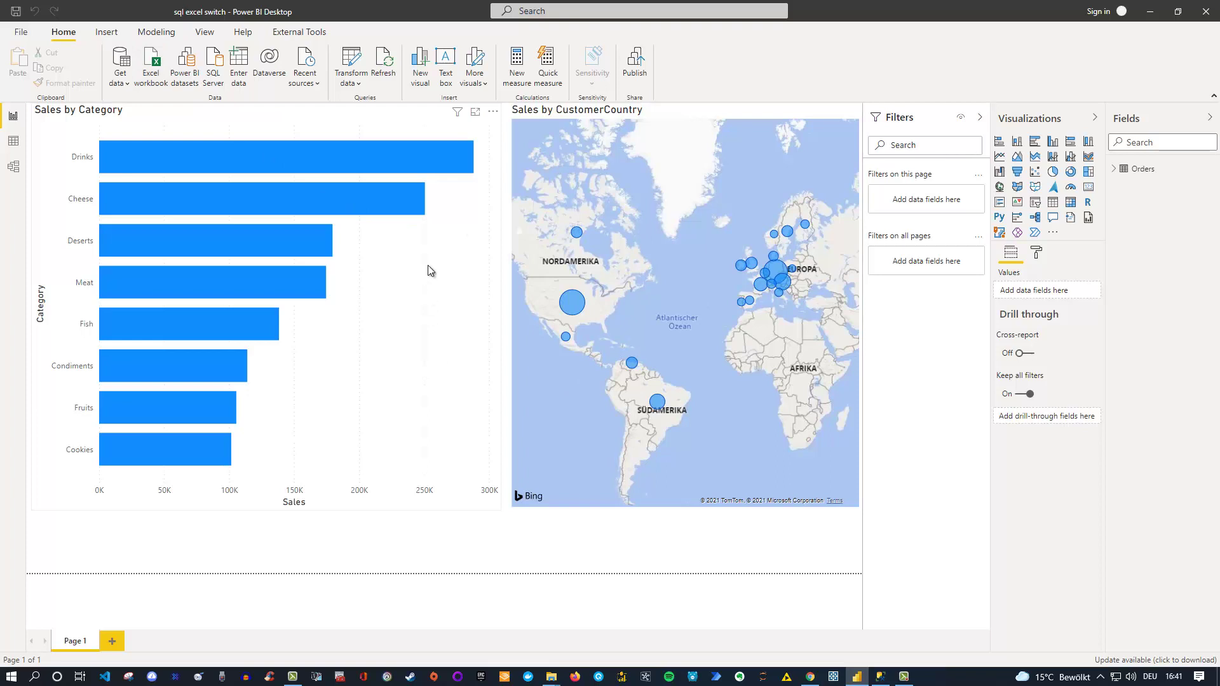
pyautogui.click(349, 83)
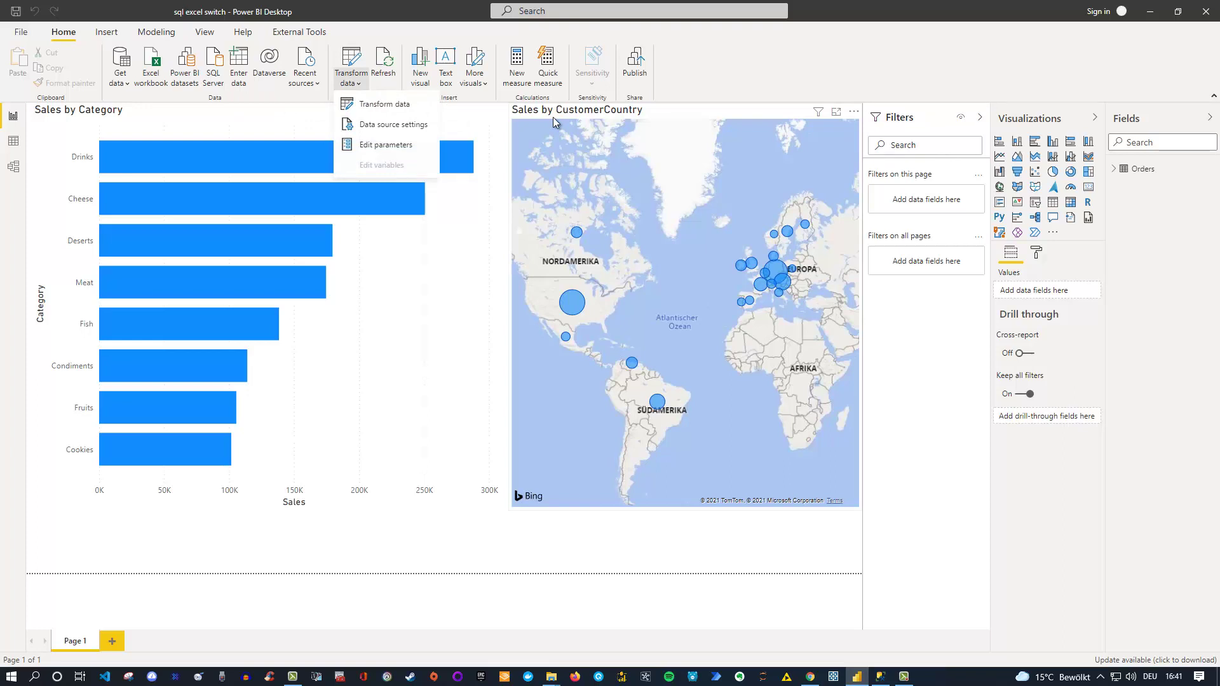
pyautogui.click(374, 145)
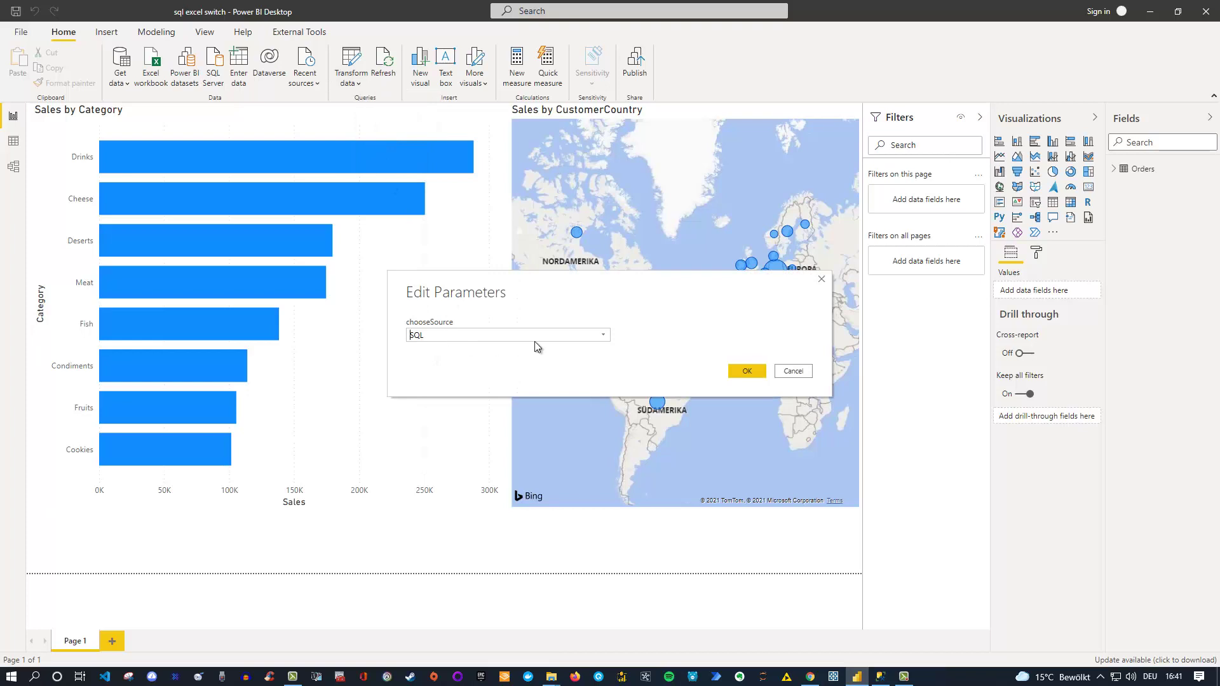
pyautogui.click(603, 335)
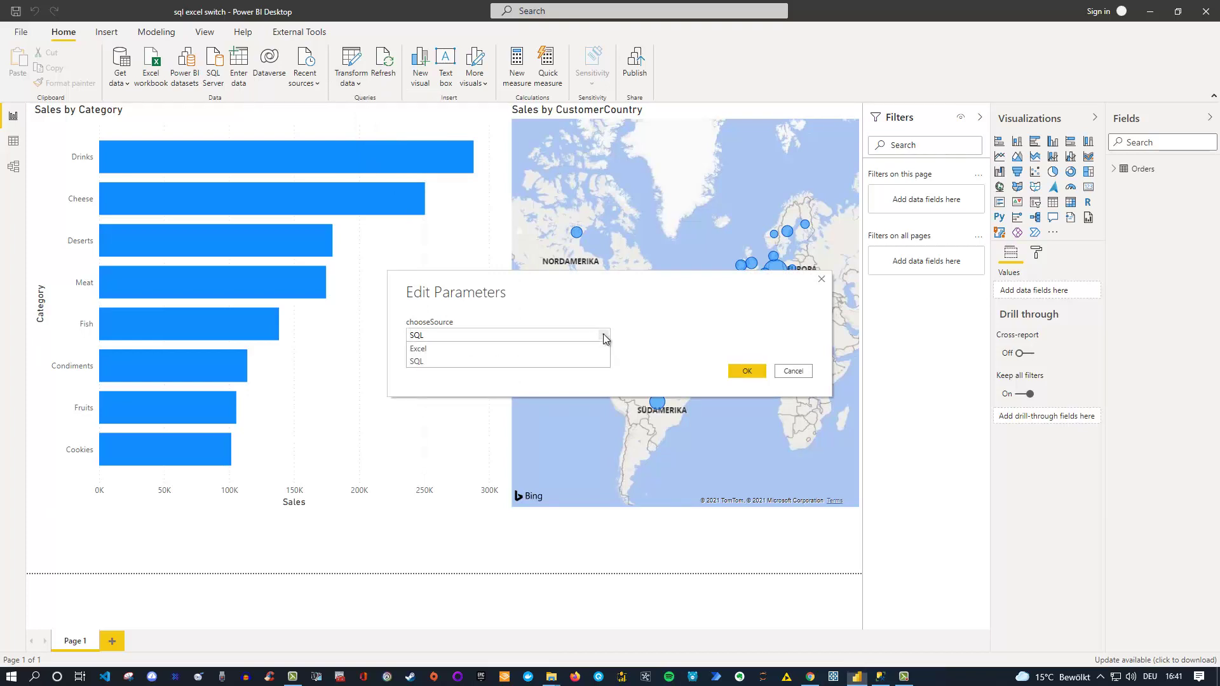
pyautogui.click(452, 350)
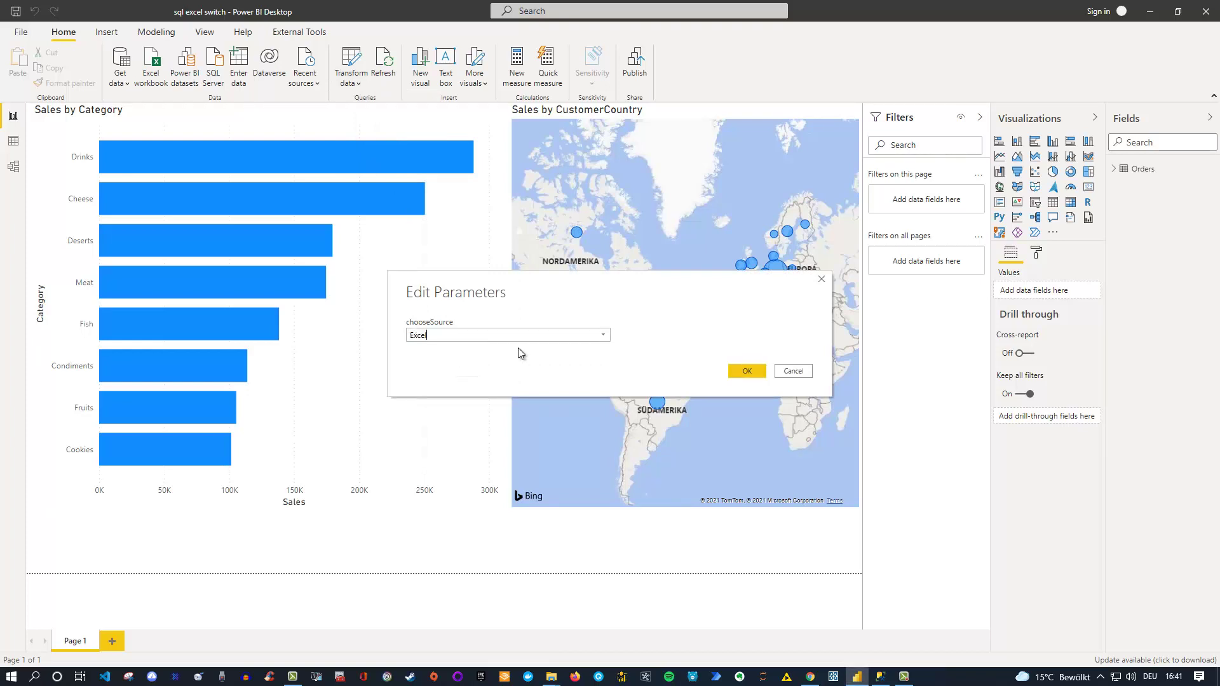
pyautogui.click(748, 371)
pyautogui.click(849, 114)
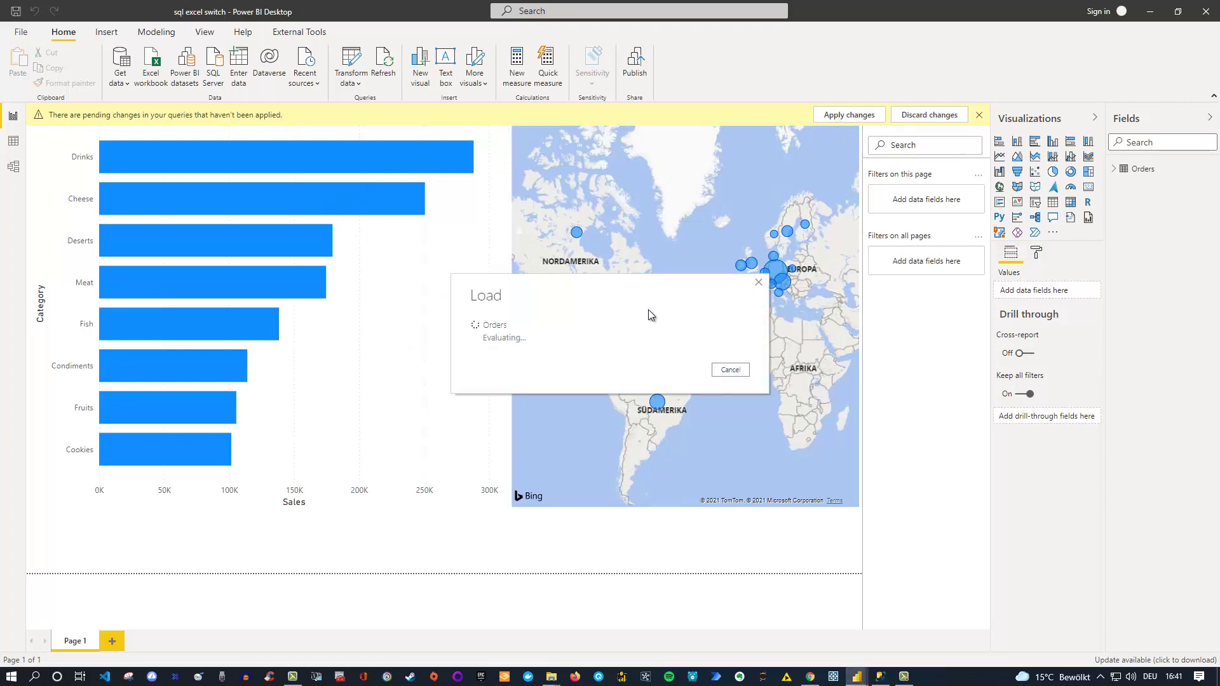